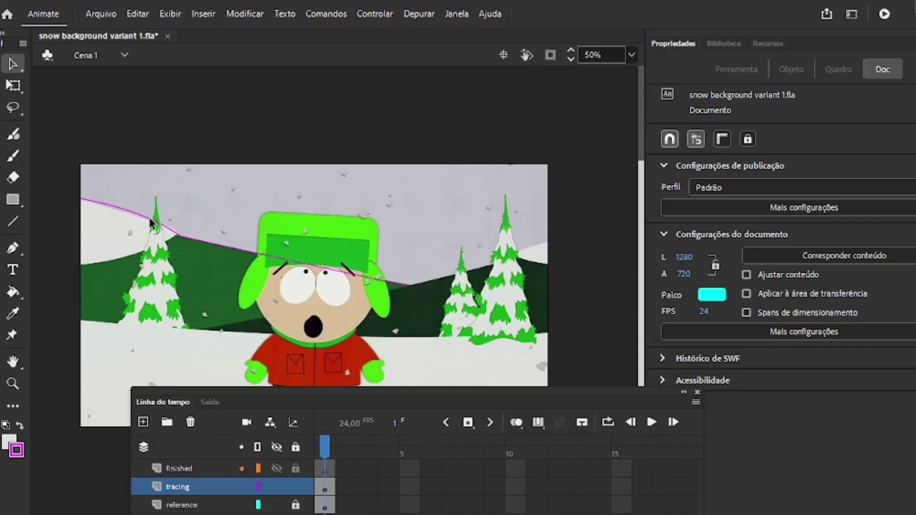
# Trace the lower edge of the left snow patch on the tracing layer, curve it, and align its tip with the mountain peak.
pyautogui.press('n')
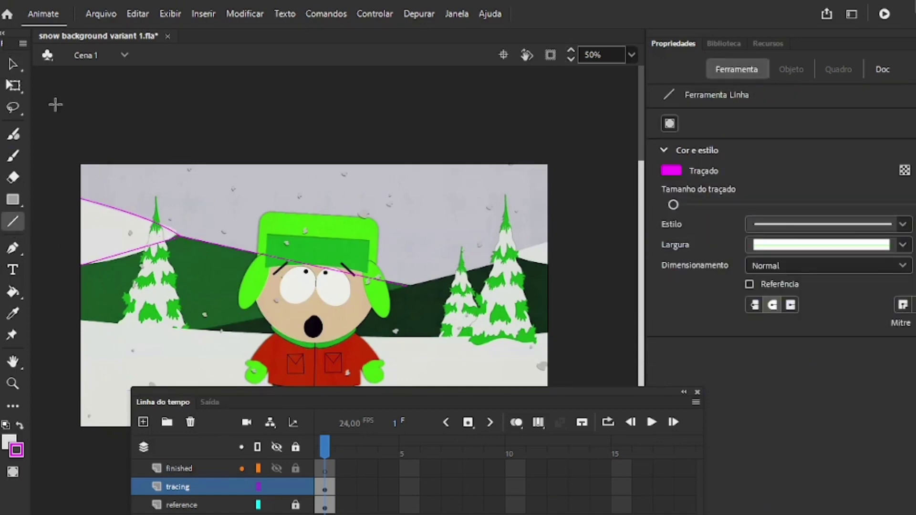
pyautogui.press('v')
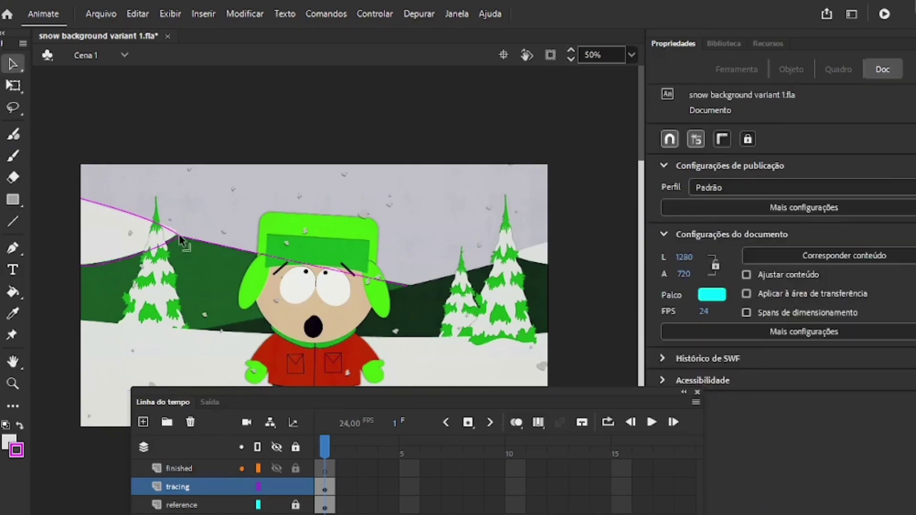
pyautogui.moveTo(179, 236); pyautogui.dragTo(177, 233)
# Close the left side of the outline and draw the green mountain's lower edges with straight lines.
pyautogui.press('n')
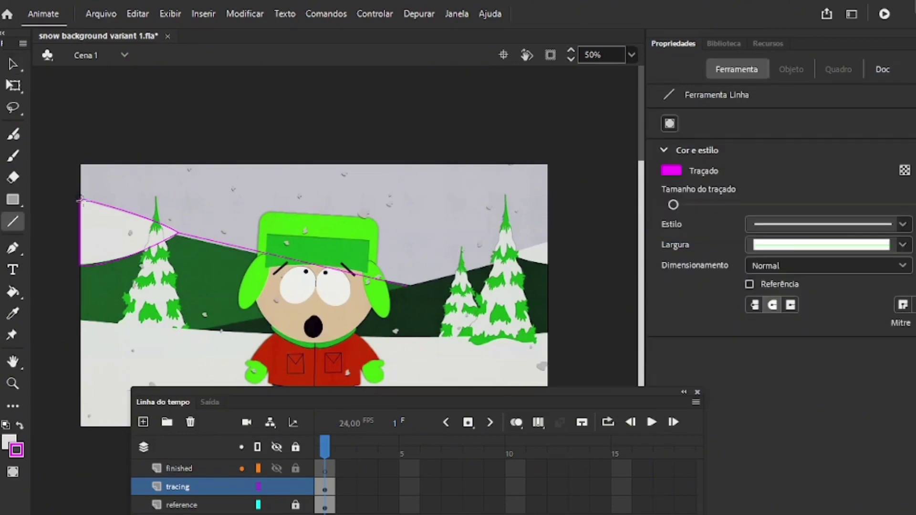
pyautogui.moveTo(203, 332); pyautogui.dragTo(205, 335)
pyautogui.moveTo(205, 335); pyautogui.dragTo(411, 288)
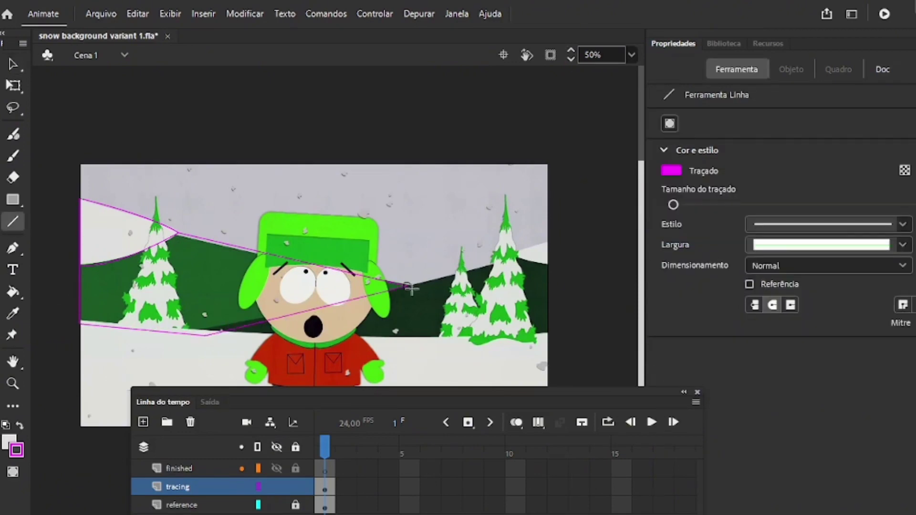
# Adjust the lower corners and the peak junction of the left mountain outline to match the reference.
pyautogui.click(16, 65)
pyautogui.moveTo(204, 335); pyautogui.dragTo(209, 332)
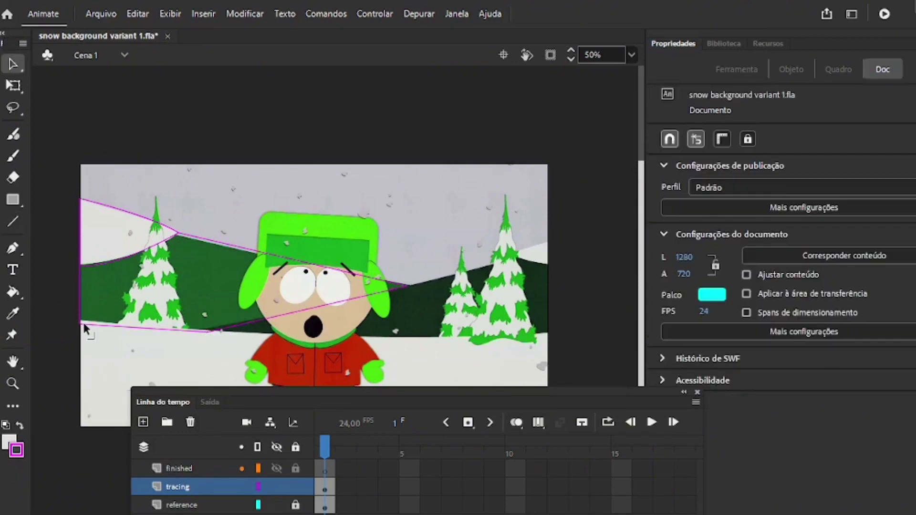
pyautogui.moveTo(81, 322); pyautogui.dragTo(78, 317)
pyautogui.moveTo(209, 331); pyautogui.dragTo(200, 331)
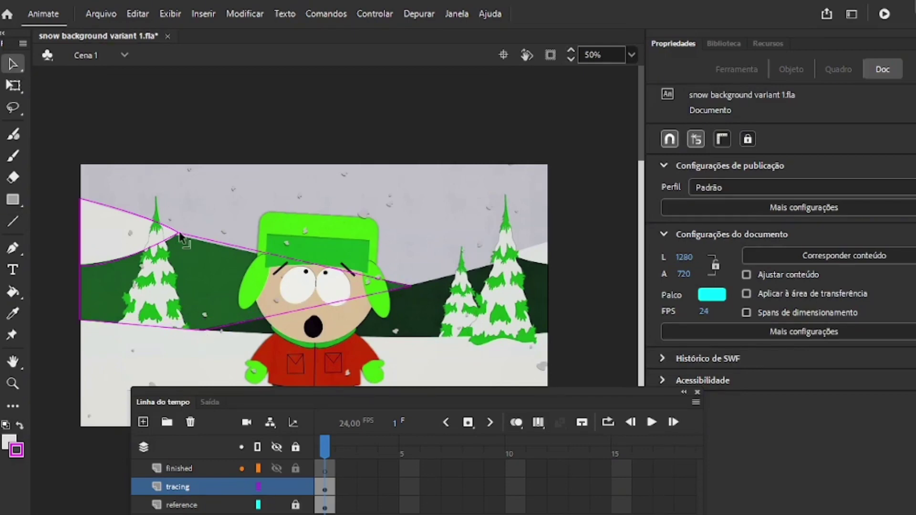
pyautogui.moveTo(179, 235); pyautogui.dragTo(184, 240)
# Fill the traced left mountain with the green sampled from the reference image.
pyautogui.press('k')
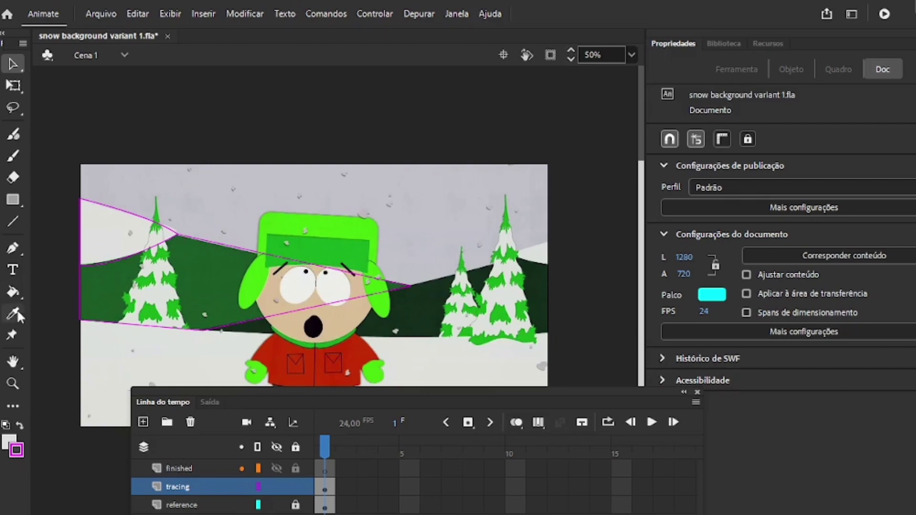
pyautogui.click(13, 314)
pyautogui.click(213, 294)
pyautogui.click(213, 294)
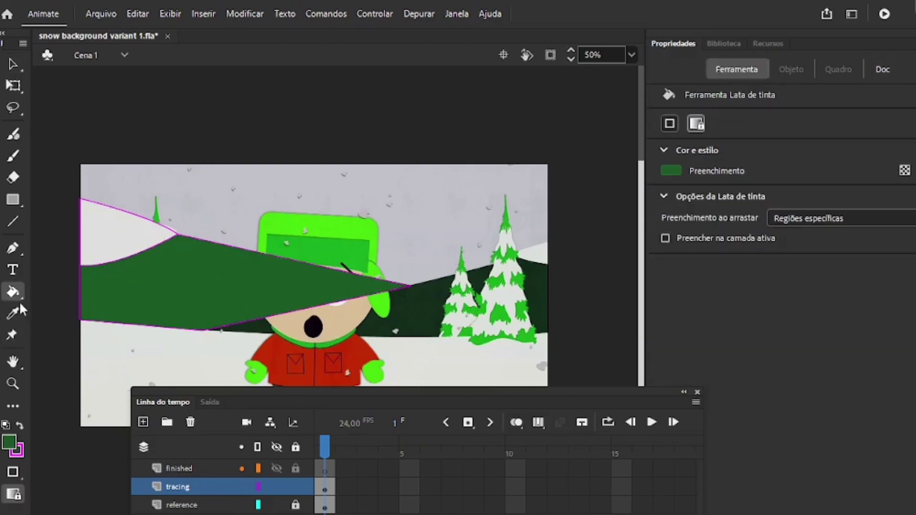
# Undo the plain colour fills in the left mountain tracing.
pyautogui.click(140, 15)
pyautogui.click(145, 30)
pyautogui.click(140, 14)
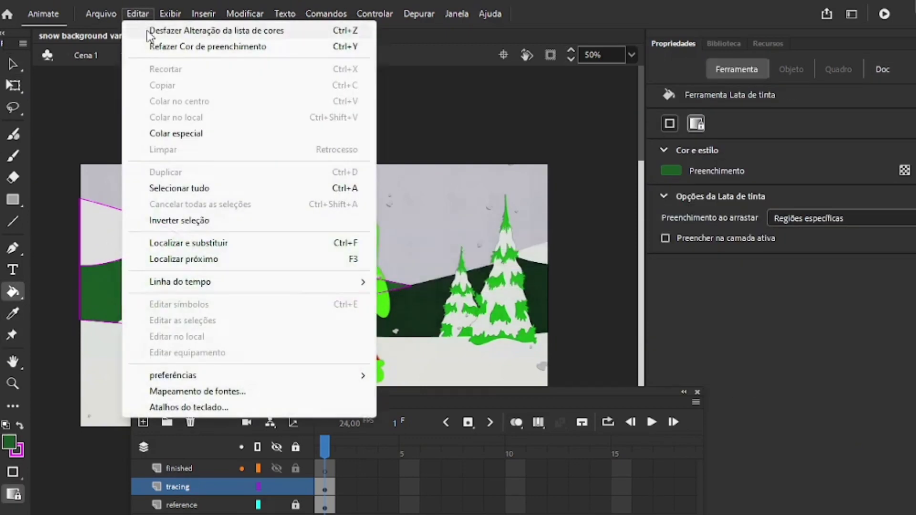
pyautogui.click(146, 31)
pyautogui.click(140, 15)
pyautogui.click(141, 33)
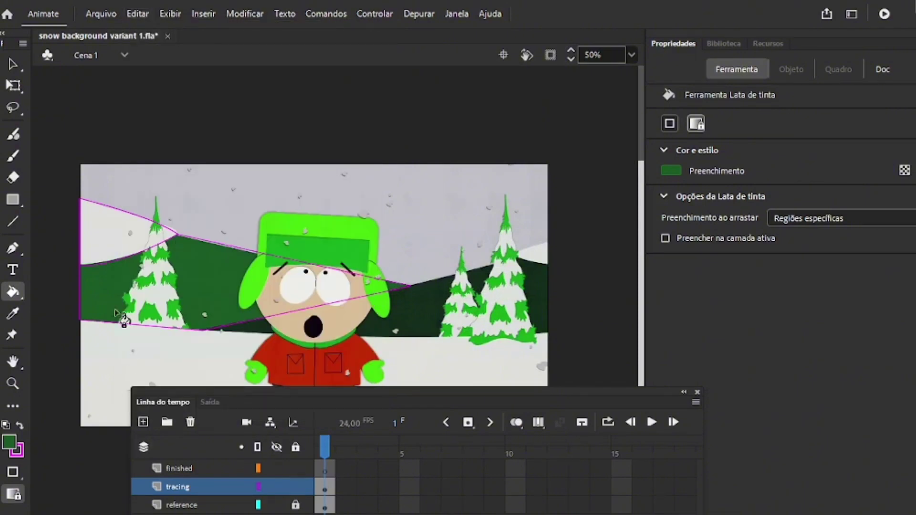
# Start an import to the library and browse from SP Models to the SP Background textures folder.
pyautogui.click(724, 43)
pyautogui.click(101, 14)
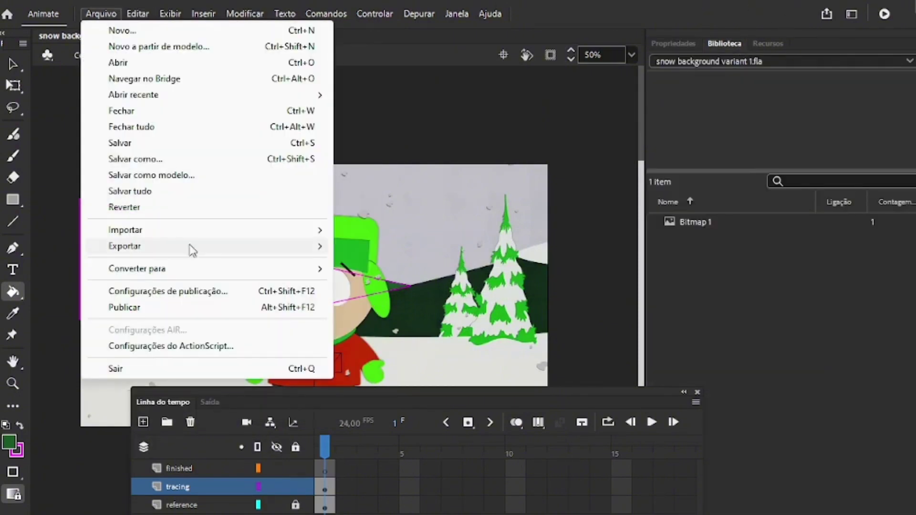
pyautogui.moveTo(215, 230)
pyautogui.click(407, 247)
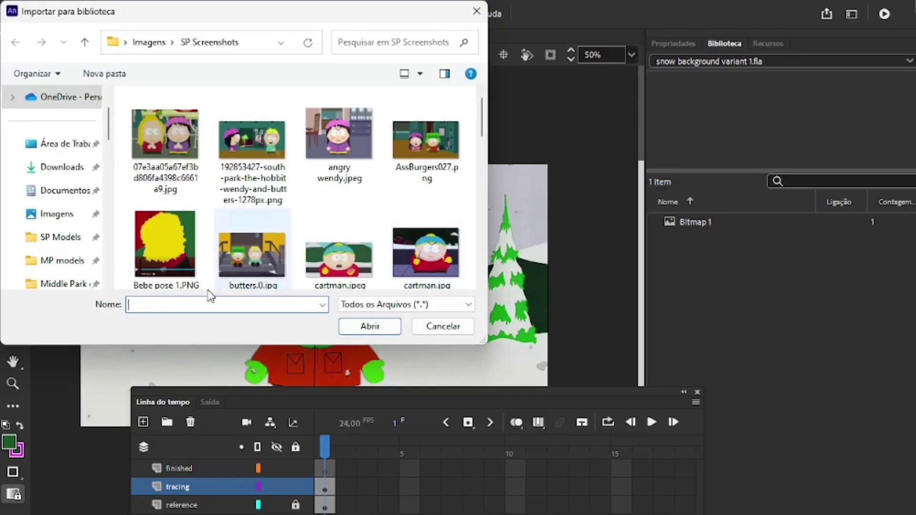
pyautogui.click(61, 238)
pyautogui.scroll(-15, 364, 215)
pyautogui.scroll(10, 369, 205)
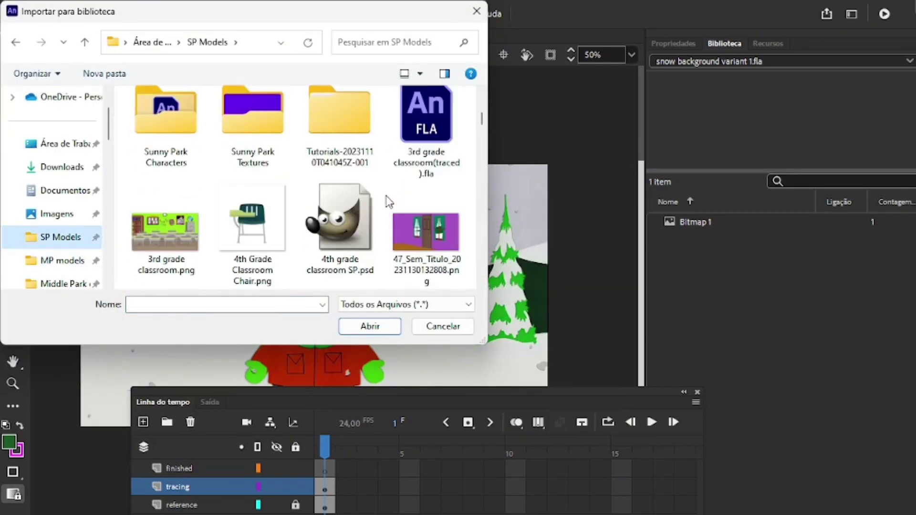
pyautogui.scroll(3, 372, 202)
pyautogui.doubleClick(235, 143)
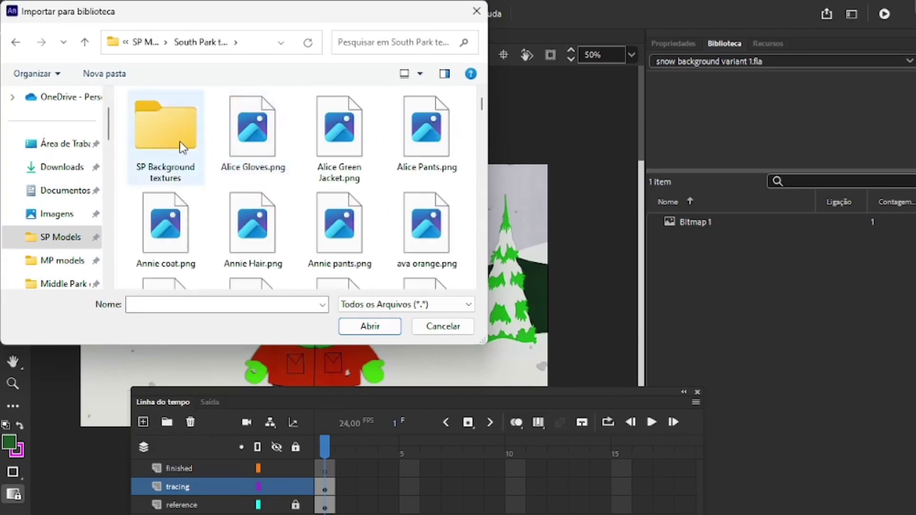
pyautogui.doubleClick(180, 143)
pyautogui.scroll(-2, 193, 162)
pyautogui.scroll(2, 192, 159)
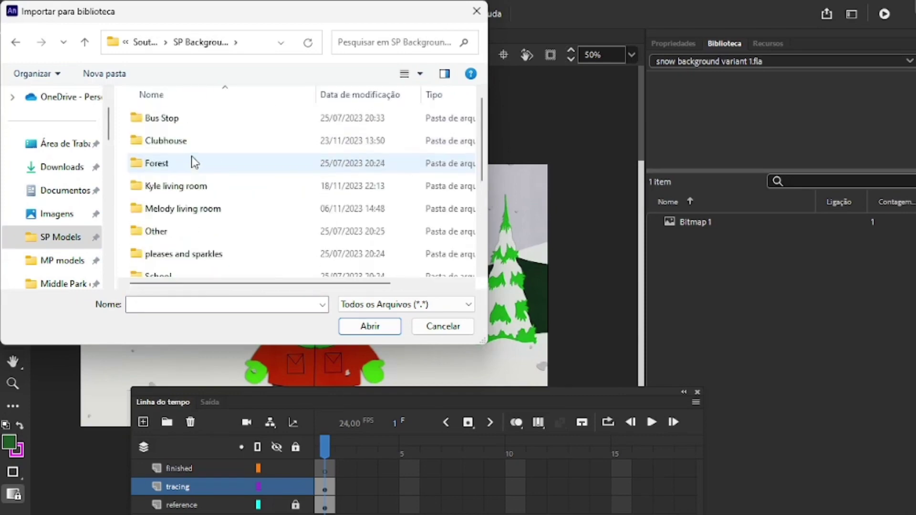
# Import Mountain.png from the Bus Stop folder into the library.
pyautogui.click(201, 123)
pyautogui.doubleClick(202, 123)
pyautogui.click(352, 143)
pyautogui.click(369, 325)
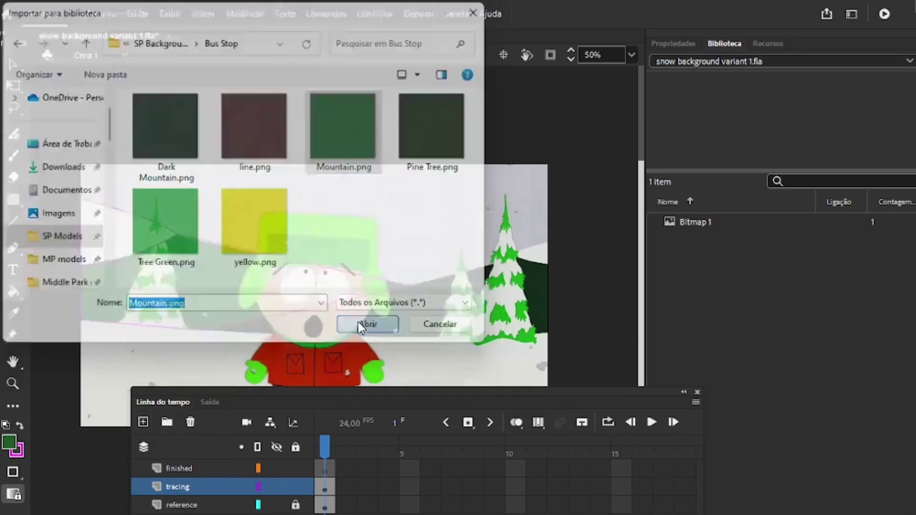
# Import Dark Mountain.png from the Bus Stop folder into the library.
pyautogui.click(101, 13)
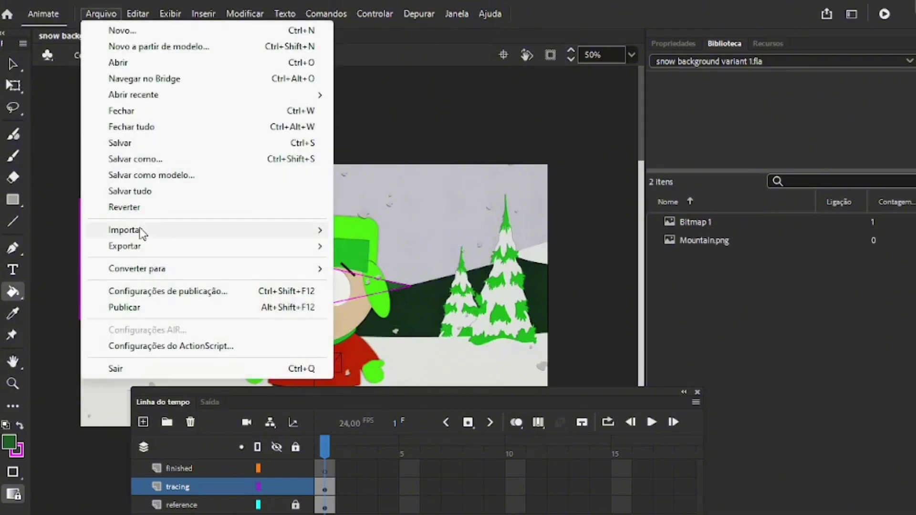
pyautogui.moveTo(143, 233)
pyautogui.click(462, 253)
pyautogui.click(164, 125)
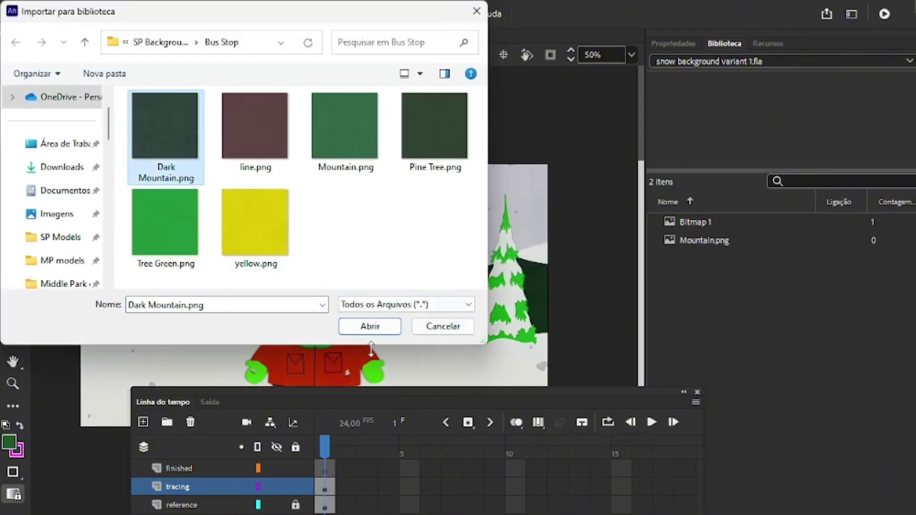
pyautogui.click(371, 328)
# Import Sky.png and Snow.png from the Other folder into the library.
pyautogui.click(100, 13)
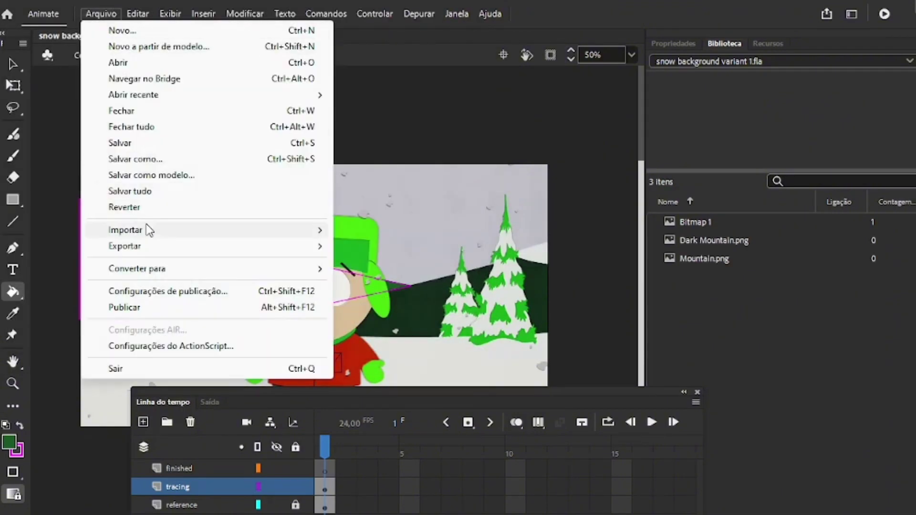
pyautogui.moveTo(143, 233)
pyautogui.click(388, 253)
pyautogui.click(149, 42)
pyautogui.scroll(-2, 191, 191)
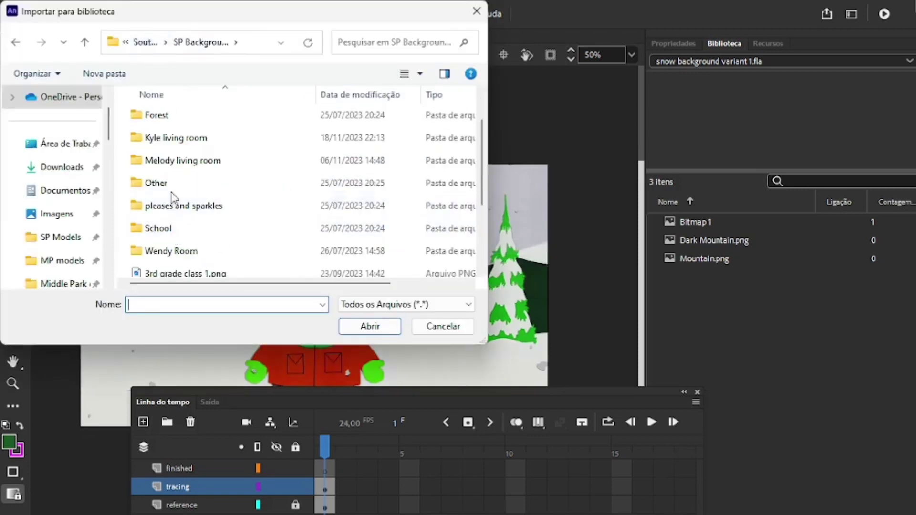
pyautogui.doubleClick(156, 182)
pyautogui.moveTo(415, 138); pyautogui.dragTo(141, 172)
pyautogui.click(362, 329)
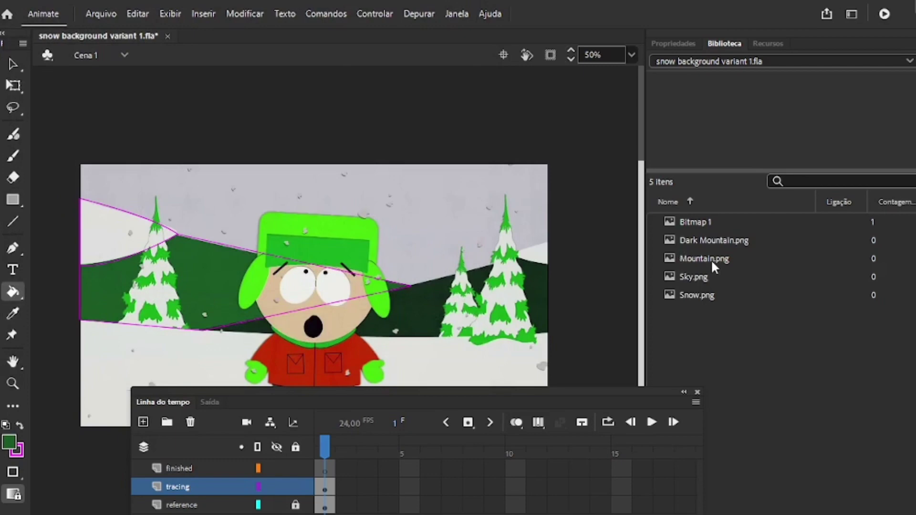
# Set the fill to a bitmap using the Mountain.png texture and fill the traced left mountain.
pyautogui.hotkey('ctrl', 'shift', 'F9')
pyautogui.click(801, 70)
pyautogui.click(792, 158)
pyautogui.click(726, 128)
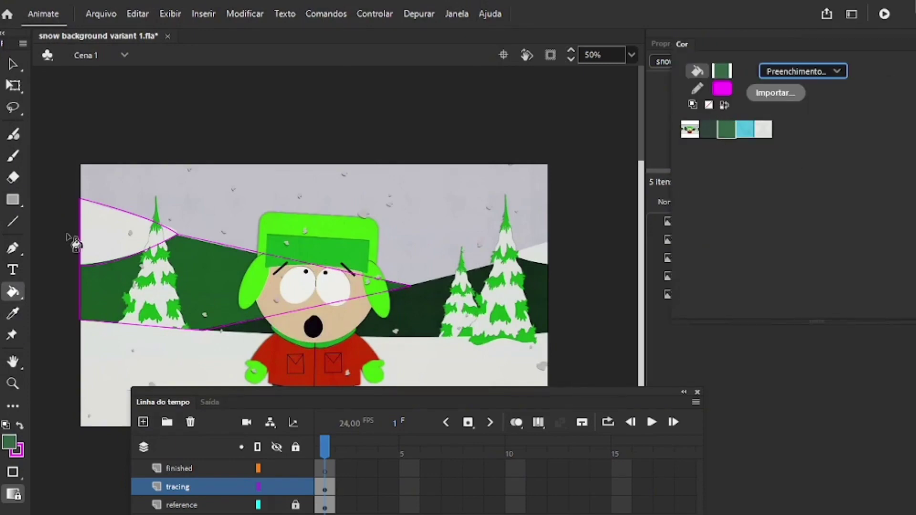
pyautogui.click(145, 303)
# Fill the left snow patch with the Snow.png bitmap texture.
pyautogui.hotkey('ctrl', 'shift', 'F9')
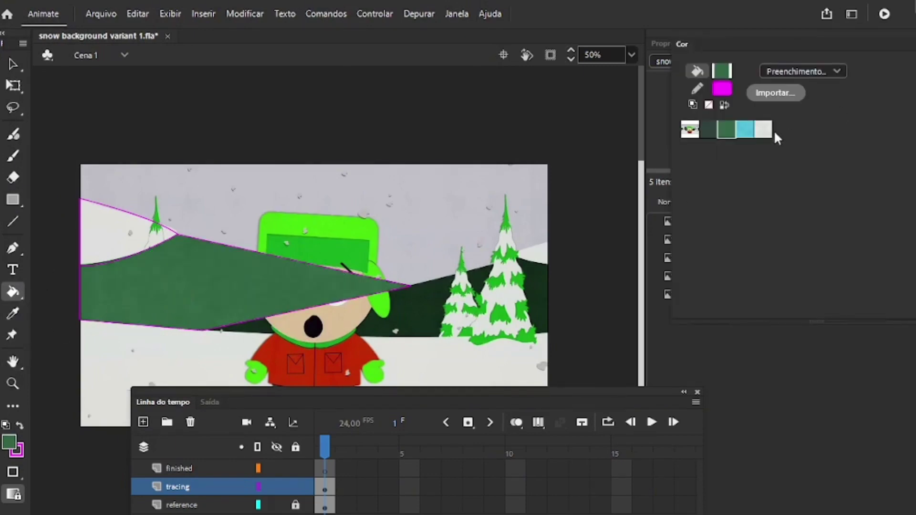
pyautogui.click(763, 129)
pyautogui.click(127, 244)
# Remove all the magenta outlines around the textured left mountain and snow patch.
pyautogui.click(13, 64)
pyautogui.doubleClick(181, 236)
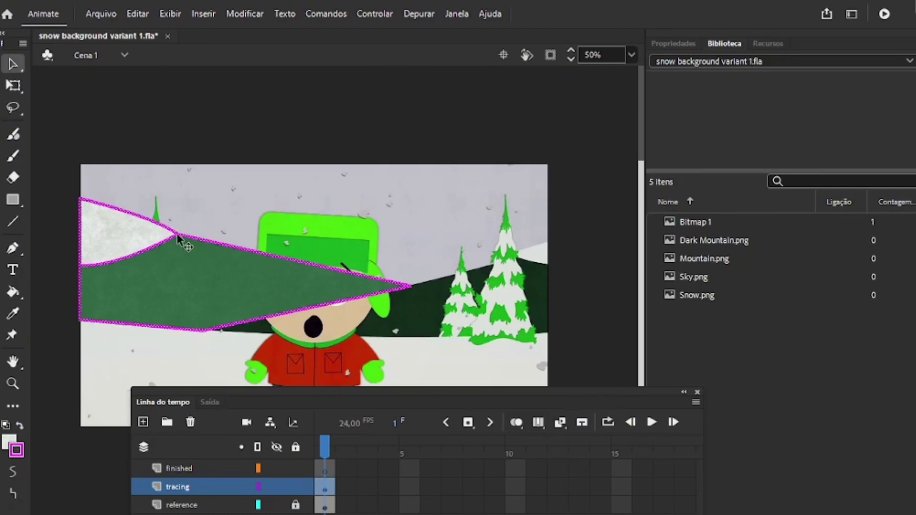
pyautogui.rightClick(180, 239)
pyautogui.click(186, 201)
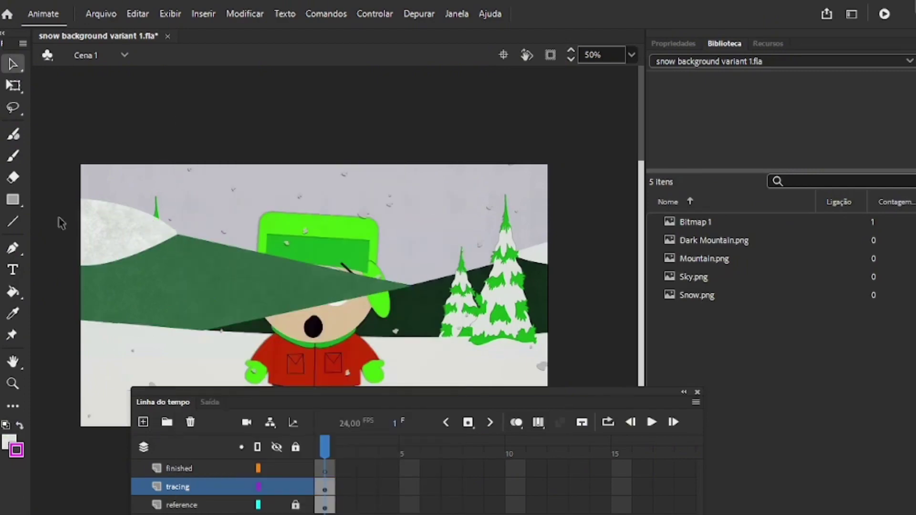
# Convert the textured mountain and snow patch together into a graphic symbol named Mountain 1.
pyautogui.moveTo(54, 143); pyautogui.dragTo(446, 390)
pyautogui.rightClick(168, 252)
pyautogui.click(247, 499)
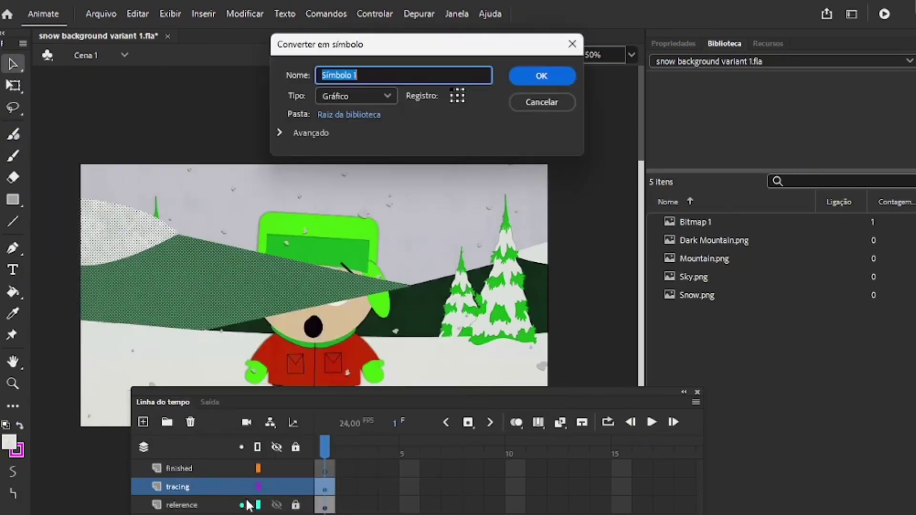
pyautogui.write('Mountain 1')
pyautogui.press('Return')
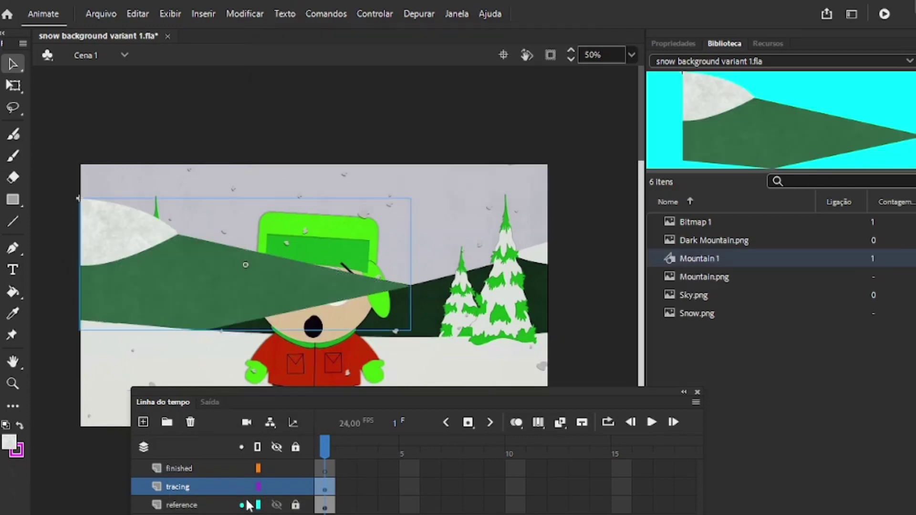
# Move the Mountain 1 symbol to the same position on the finished layer and hide that layer.
pyautogui.rightClick(249, 289)
pyautogui.rightClick(292, 356)
pyautogui.click(334, 77)
pyautogui.click(179, 468)
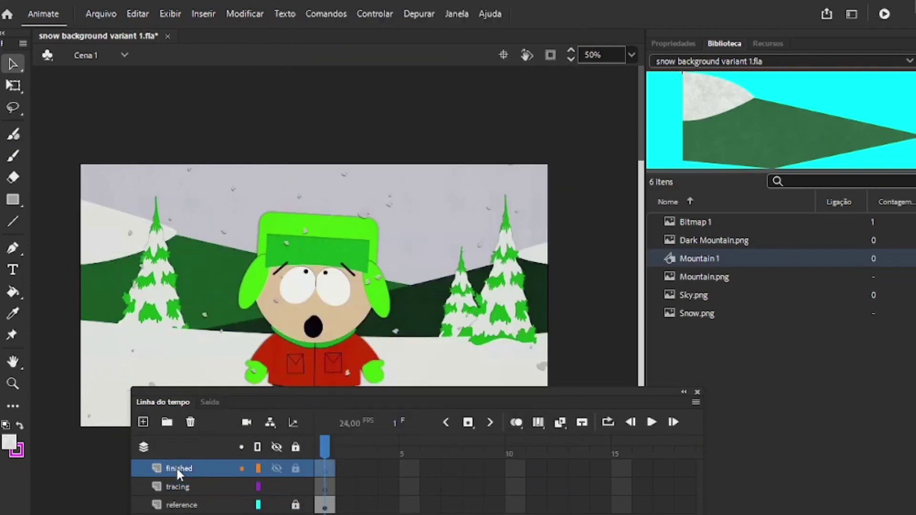
pyautogui.click(137, 14)
pyautogui.click(171, 115)
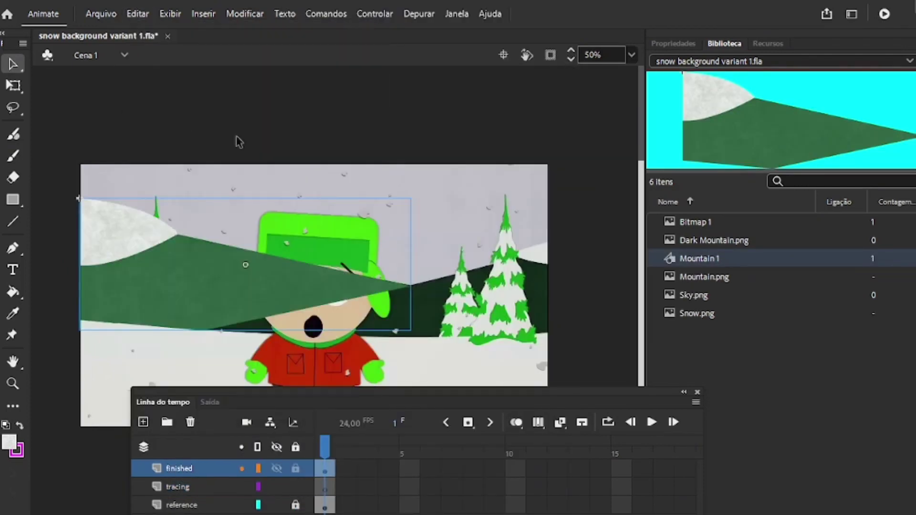
pyautogui.click(282, 470)
# Draw the straight outline of the dark right-hand mountain on the tracing layer, following its slopes and base.
pyautogui.click(279, 486)
pyautogui.press('n')
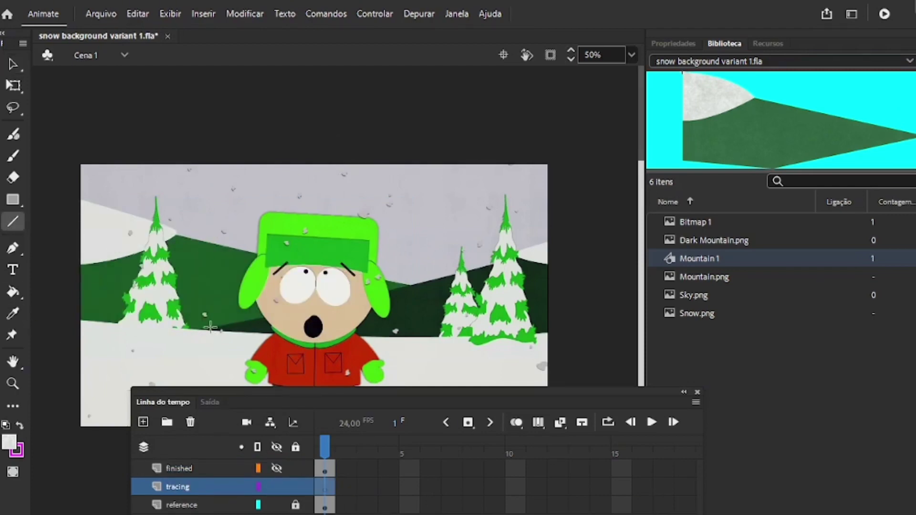
pyautogui.moveTo(264, 318); pyautogui.dragTo(512, 260)
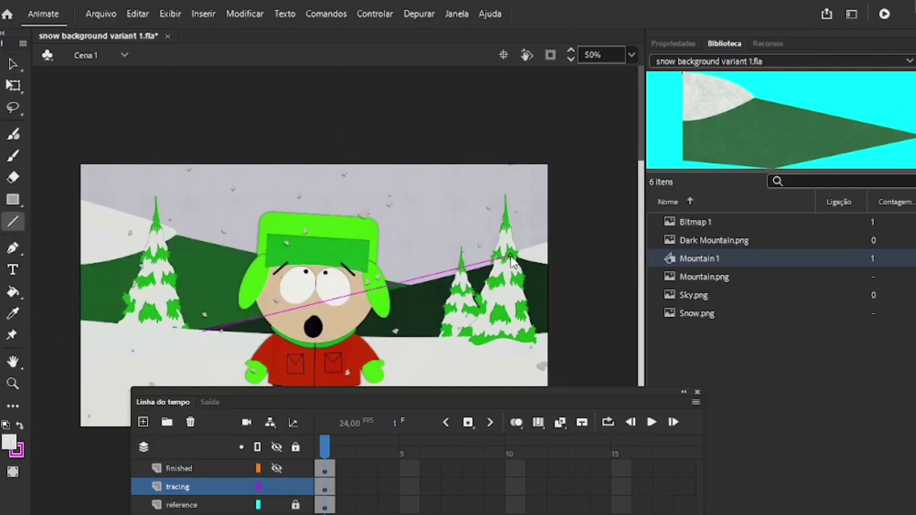
pyautogui.moveTo(551, 341); pyautogui.dragTo(203, 330)
# Adjust the base and peak of the dark mountain's outline to match the reference.
pyautogui.press('v')
pyautogui.moveTo(420, 338); pyautogui.dragTo(414, 338)
pyautogui.moveTo(509, 258); pyautogui.dragTo(527, 257)
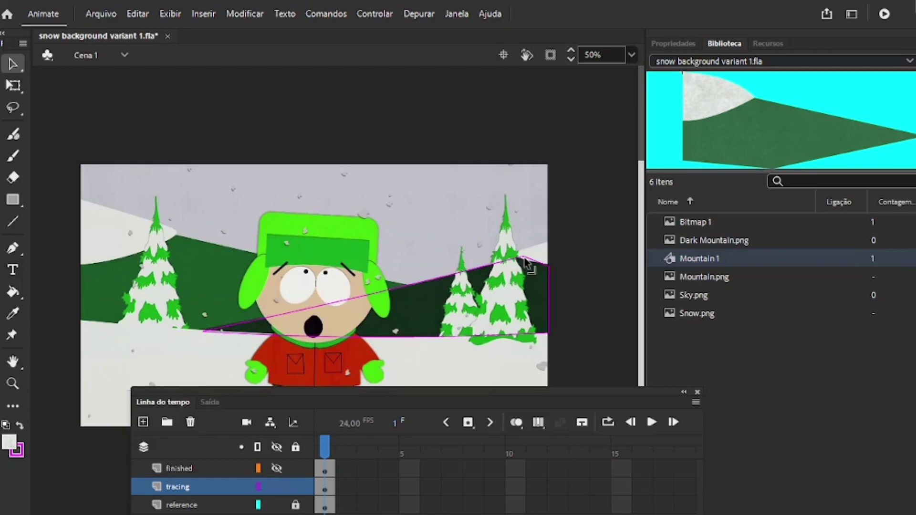
pyautogui.rightClick(525, 261)
pyautogui.press('Escape')
# Outline the snow patch on the dark mountain's peak with straight lines, then curve its upper edge and align its corner with the mountain's edge.
pyautogui.click(13, 384)
pyautogui.click(561, 247)
pyautogui.click(215, 289)
pyautogui.click(16, 221)
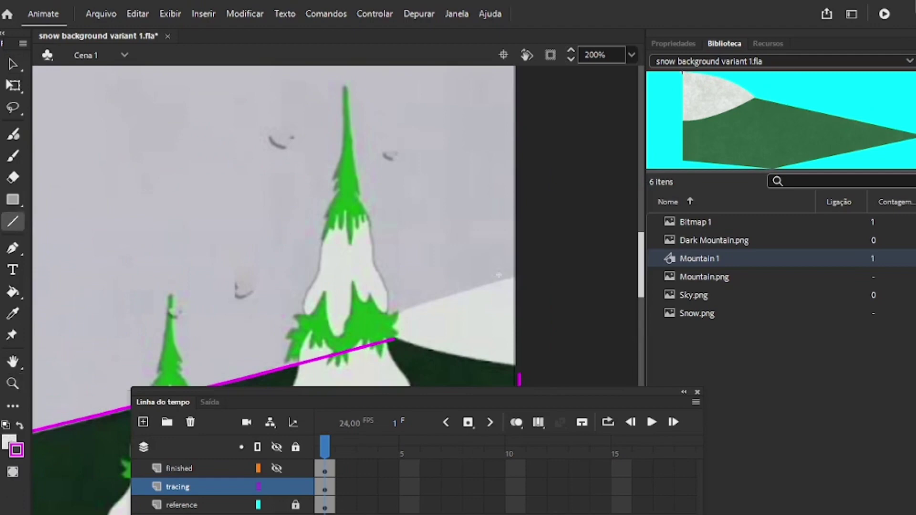
pyautogui.moveTo(512, 275); pyautogui.dragTo(390, 318)
pyautogui.moveTo(425, 349); pyautogui.dragTo(520, 376)
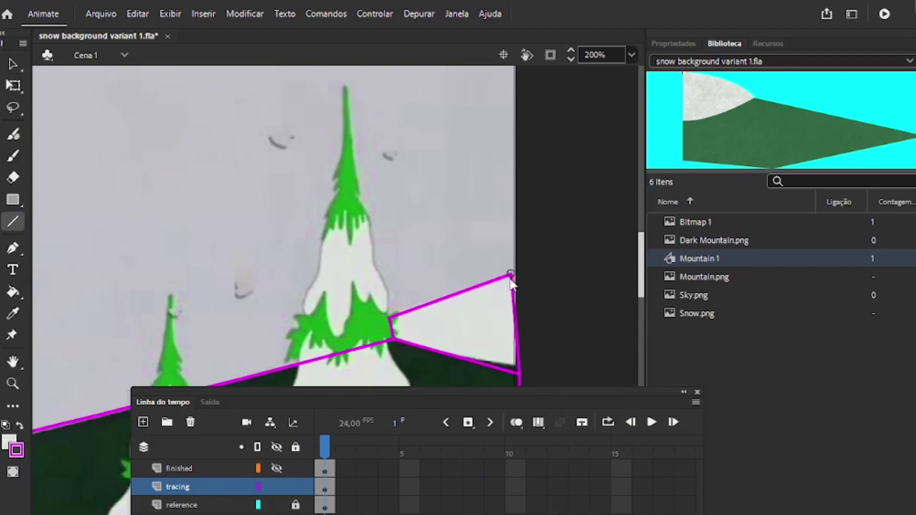
pyautogui.press('v')
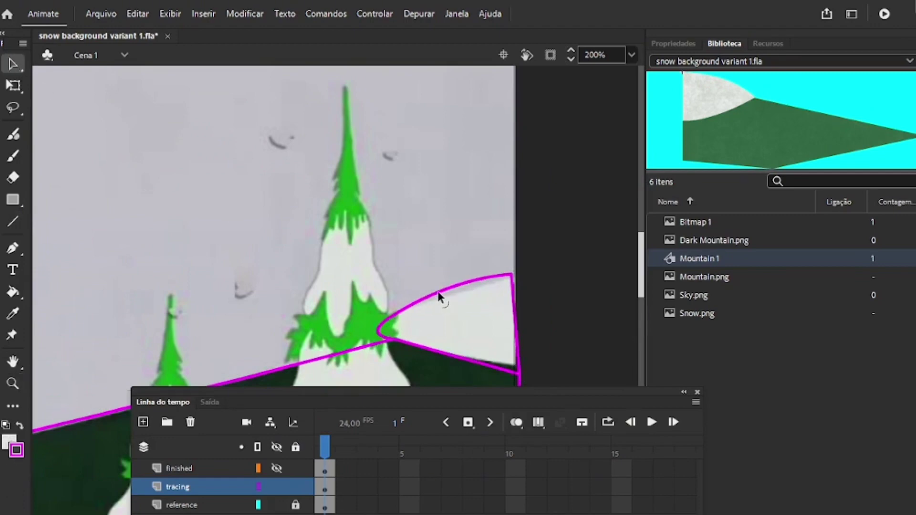
pyautogui.moveTo(513, 275); pyautogui.dragTo(519, 279)
# Fill the peak's snow patch with the snow bitmap and the mountain body with the dark mountain bitmap.
pyautogui.click(630, 56)
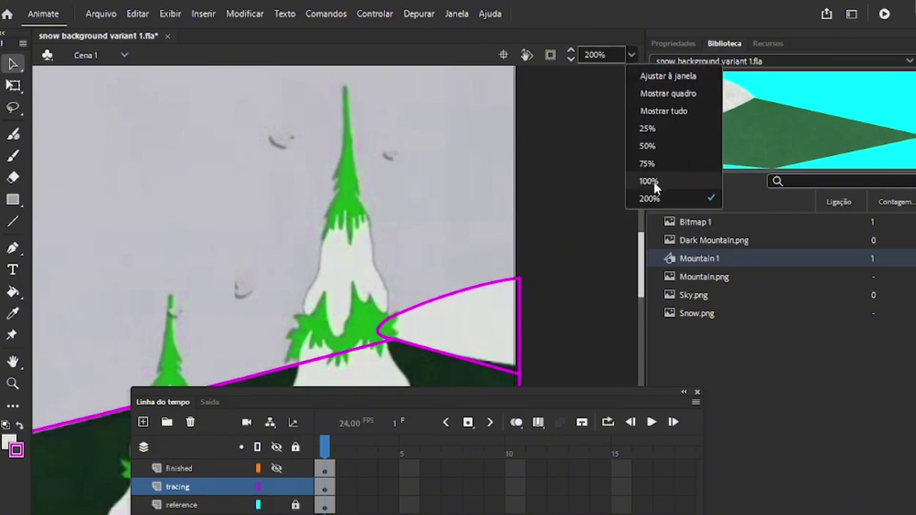
pyautogui.click(654, 180)
pyautogui.hotkey('ctrl', 'shift', 'F9')
pyautogui.click(12, 291)
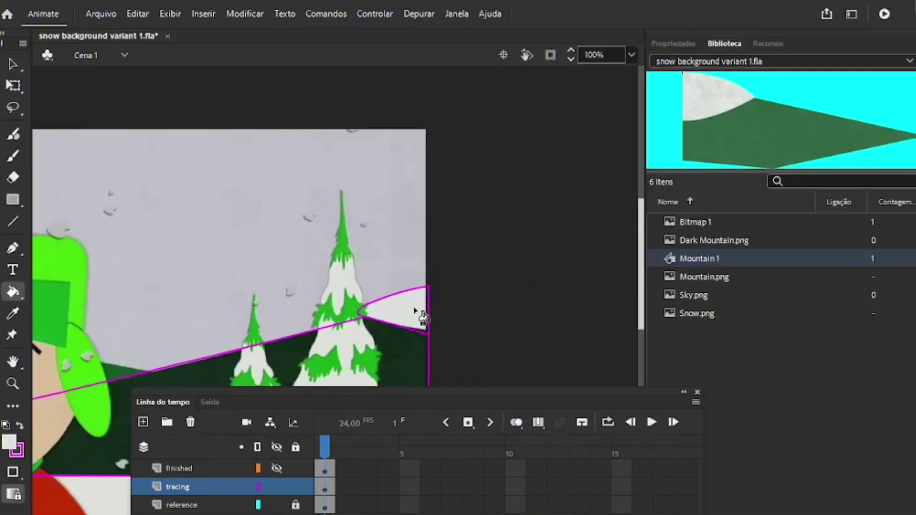
pyautogui.click(414, 309)
pyautogui.hotkey('ctrl', 'shift', 'F9')
pyautogui.click(708, 129)
pyautogui.click(389, 351)
# Cut away the magenta outline around the dark mountain and its snow patch.
pyautogui.scroll(-3, 133, 196)
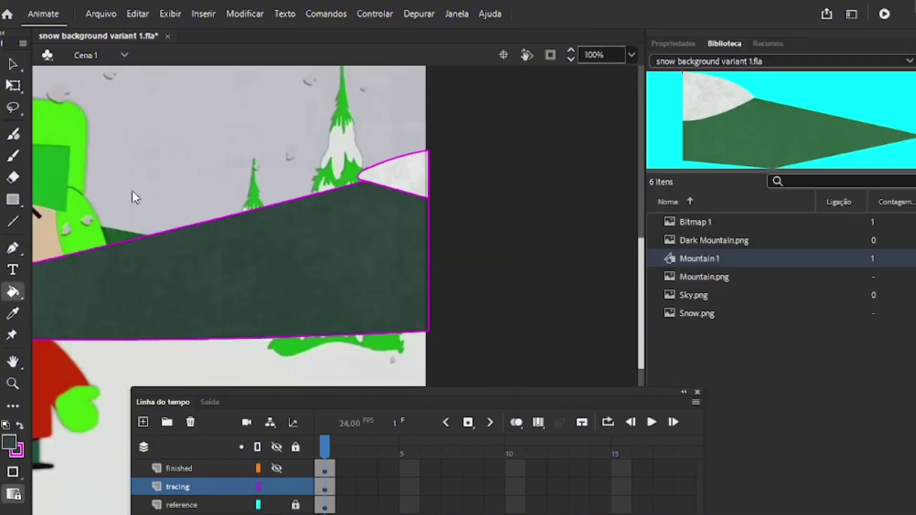
pyautogui.click(12, 64)
pyautogui.doubleClick(402, 333)
pyautogui.rightClick(403, 333)
pyautogui.click(461, 205)
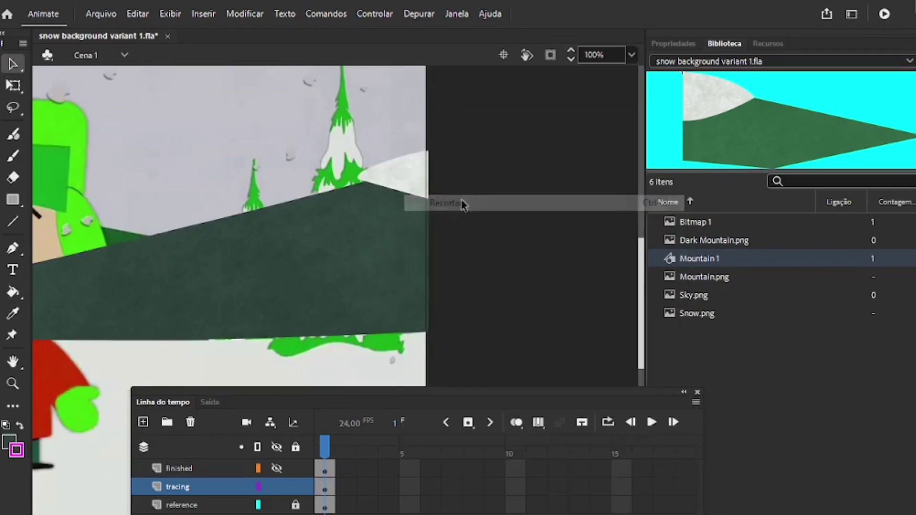
# Convert the textured dark mountain and its snow patch together into a symbol named Mountain 2.
pyautogui.click(631, 55)
pyautogui.click(647, 145)
pyautogui.click(379, 252)
pyautogui.rightClick(379, 252)
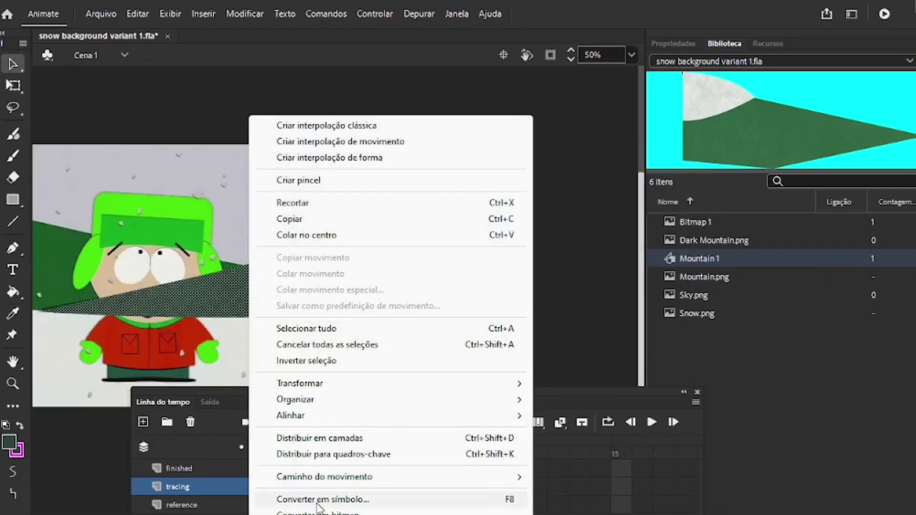
pyautogui.click(306, 497)
pyautogui.write('Mountain 2')
pyautogui.press('Return')
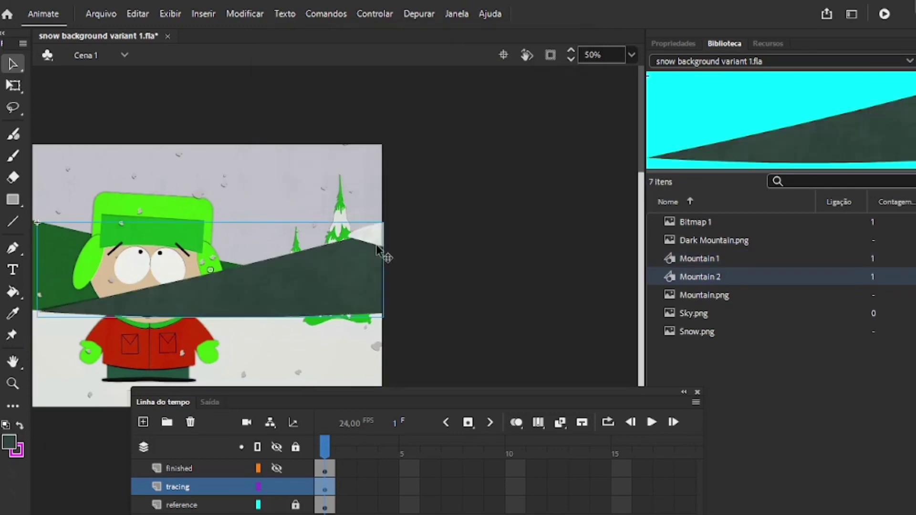
# Move the Mountain 2 symbol to the same position on the finished layer and show that layer.
pyautogui.rightClick(325, 267)
pyautogui.click(393, 95)
pyautogui.rightClick(346, 267)
pyautogui.click(401, 78)
pyautogui.press('Delete')
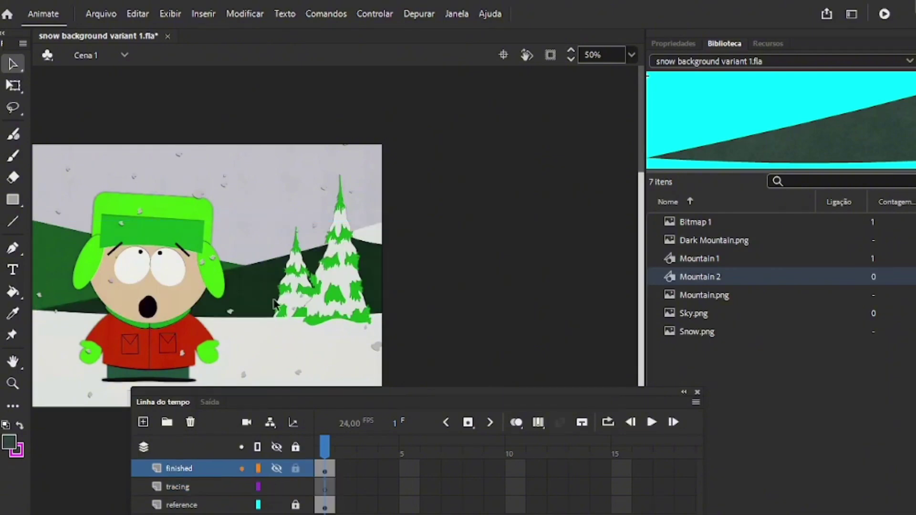
pyautogui.click(277, 468)
pyautogui.click(137, 14)
pyautogui.click(152, 116)
# Adjust the pointed base corner inside the Mountain 2 symbol where it meets Mountain 1, and save the document.
pyautogui.doubleClick(113, 269)
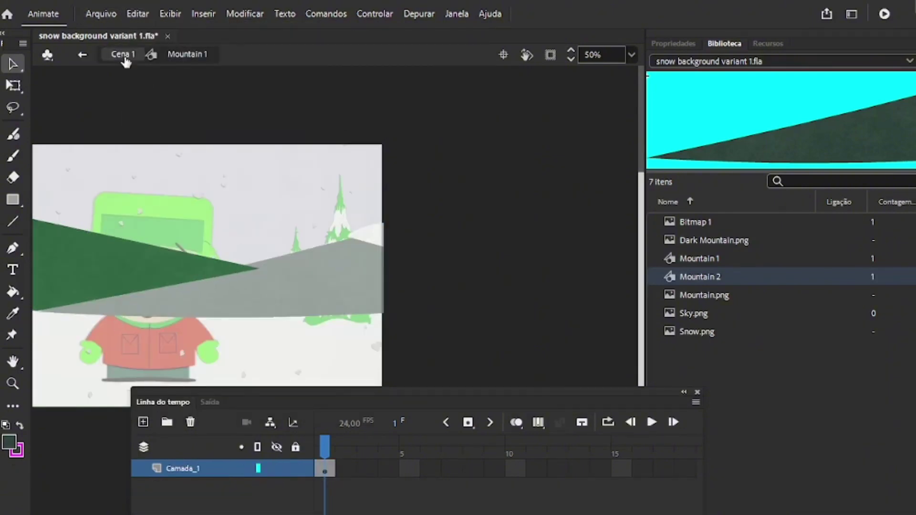
pyautogui.click(122, 56)
pyautogui.moveTo(409, 400); pyautogui.dragTo(413, 331)
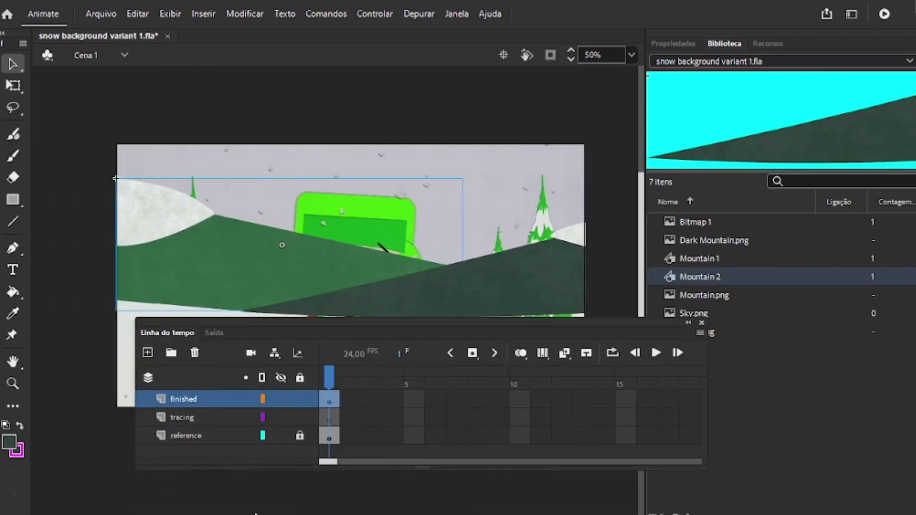
pyautogui.doubleClick(248, 314)
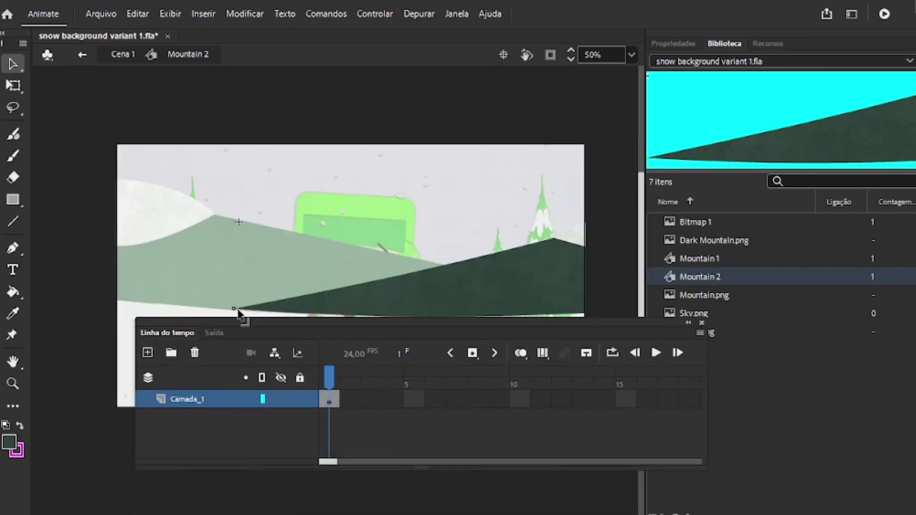
pyautogui.click(123, 54)
pyautogui.click(100, 15)
pyautogui.click(120, 143)
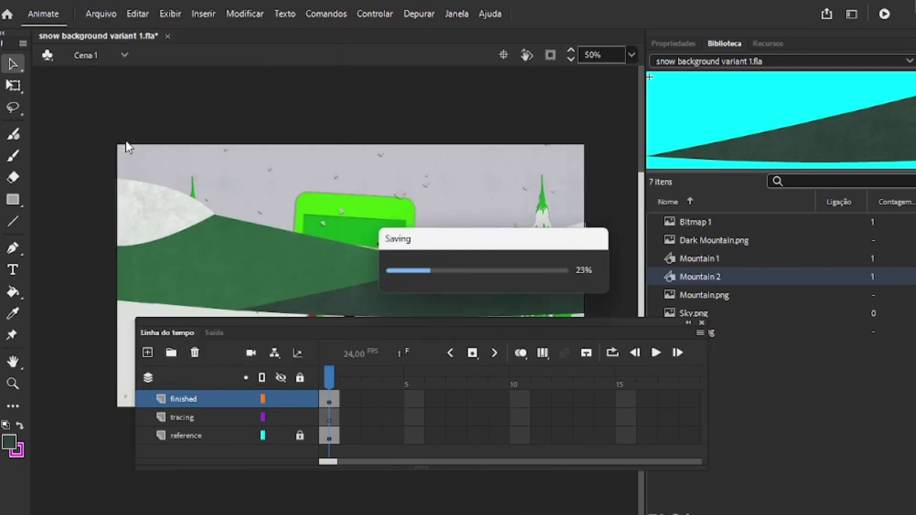
# Hide the finished layer and trace the snow ground's upper edge on the tracing layer, bending the line to follow the reference.
pyautogui.click(280, 399)
pyautogui.click(231, 415)
pyautogui.moveTo(225, 325); pyautogui.dragTo(223, 415)
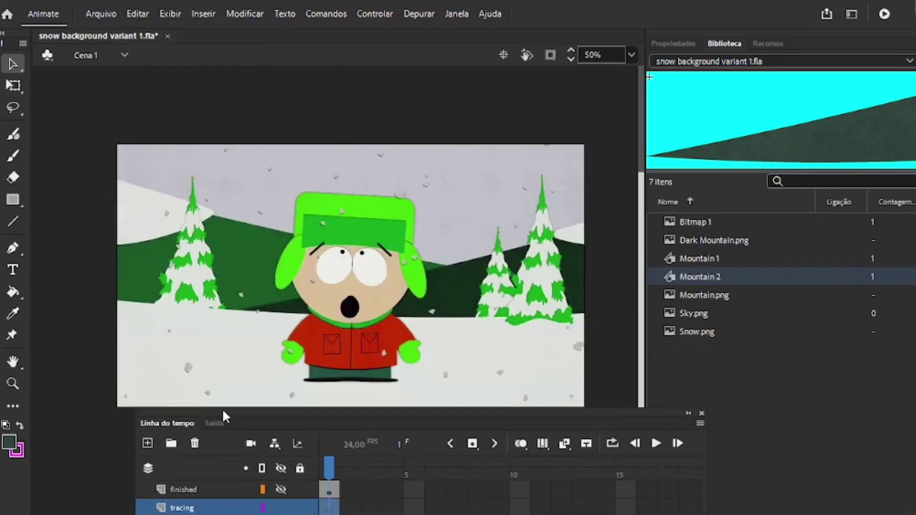
pyautogui.click(13, 223)
pyautogui.moveTo(140, 305)
pyautogui.mouseDown()
pyautogui.moveTo(318, 321)
pyautogui.moveTo(590, 317)
pyautogui.mouseUp()
pyautogui.click(138, 13)
pyautogui.click(145, 32)
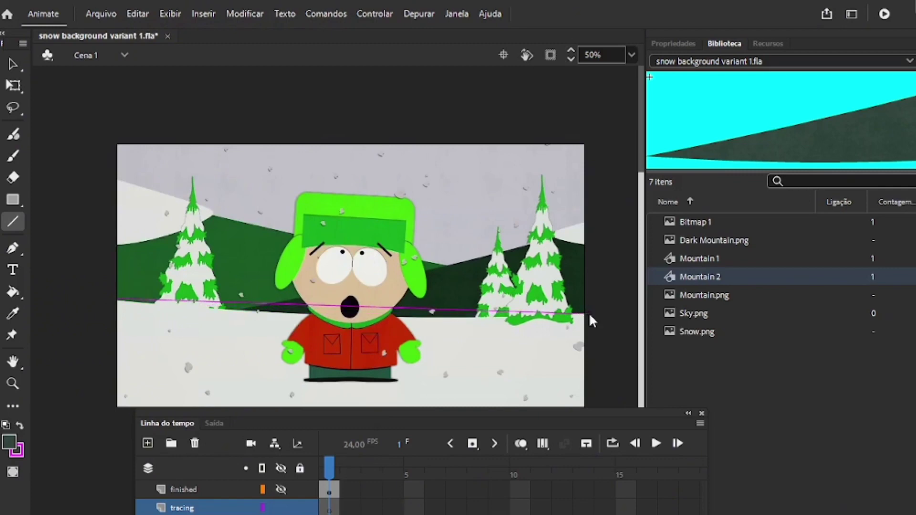
pyautogui.click(13, 64)
pyautogui.moveTo(348, 309); pyautogui.dragTo(365, 319)
# Close the snow ground's outline with side and bottom lines, aligning the bottom corners slightly below the stage.
pyautogui.click(13, 222)
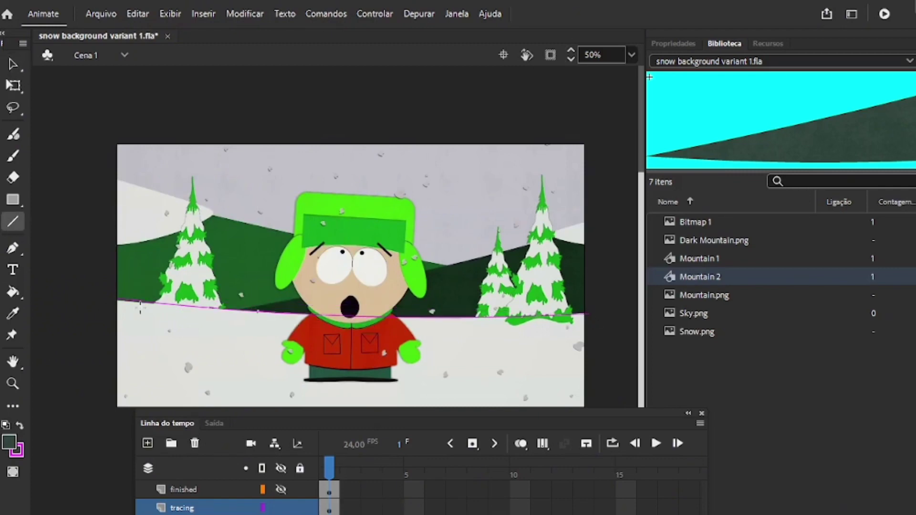
pyautogui.moveTo(586, 414); pyautogui.dragTo(566, 462)
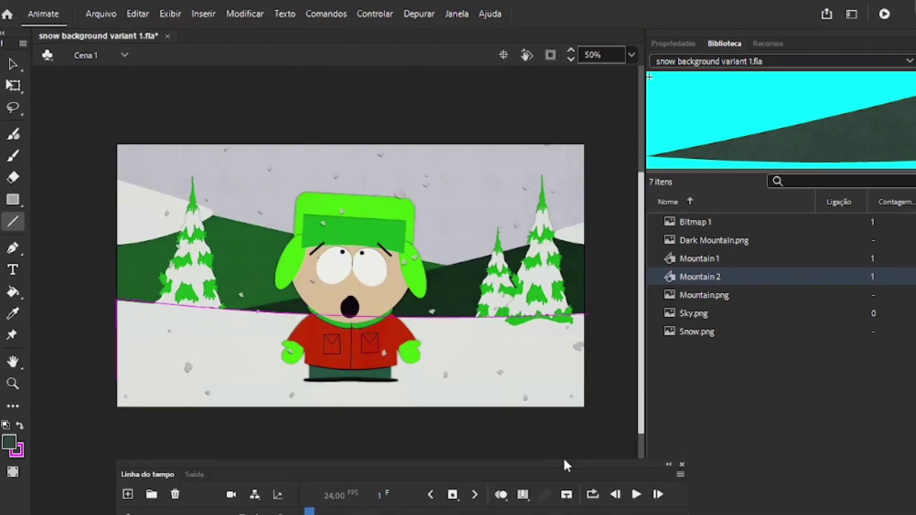
pyautogui.press('v')
pyautogui.moveTo(110, 420); pyautogui.dragTo(111, 417)
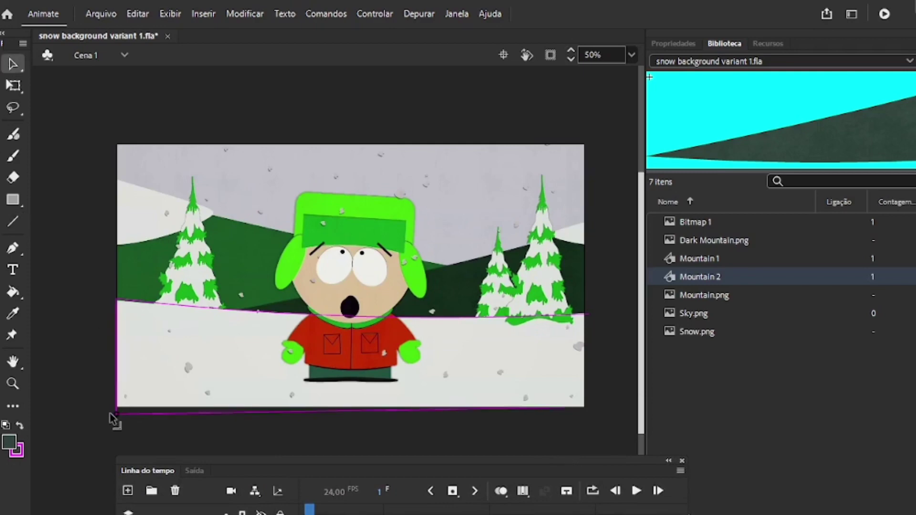
pyautogui.moveTo(586, 407); pyautogui.dragTo(587, 413)
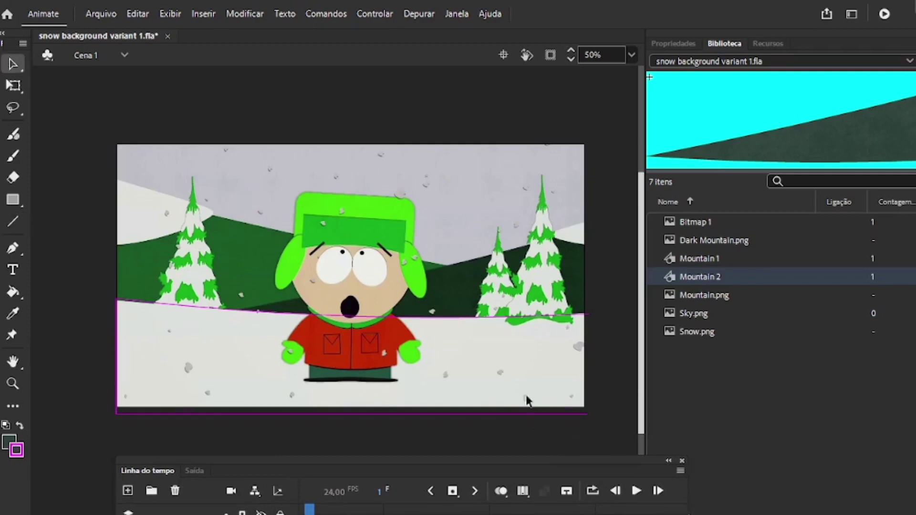
pyautogui.press('n')
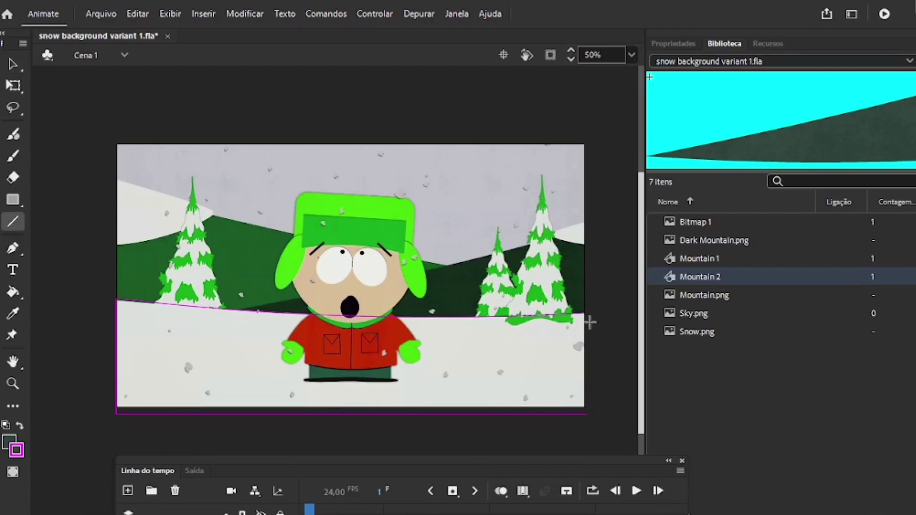
# Fill the ground shape with the snow bitmap and cut away its magenta outline.
pyautogui.click(13, 292)
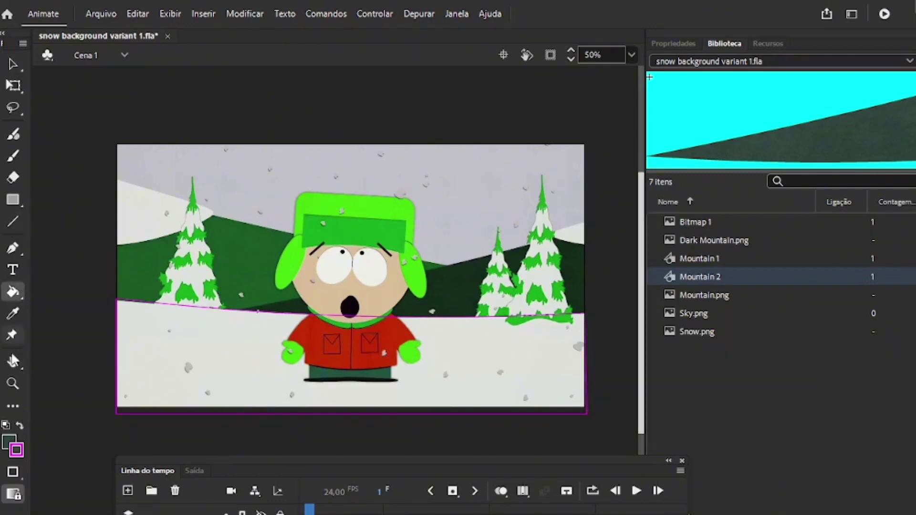
pyautogui.click(9, 442)
pyautogui.click(195, 407)
pyautogui.click(456, 349)
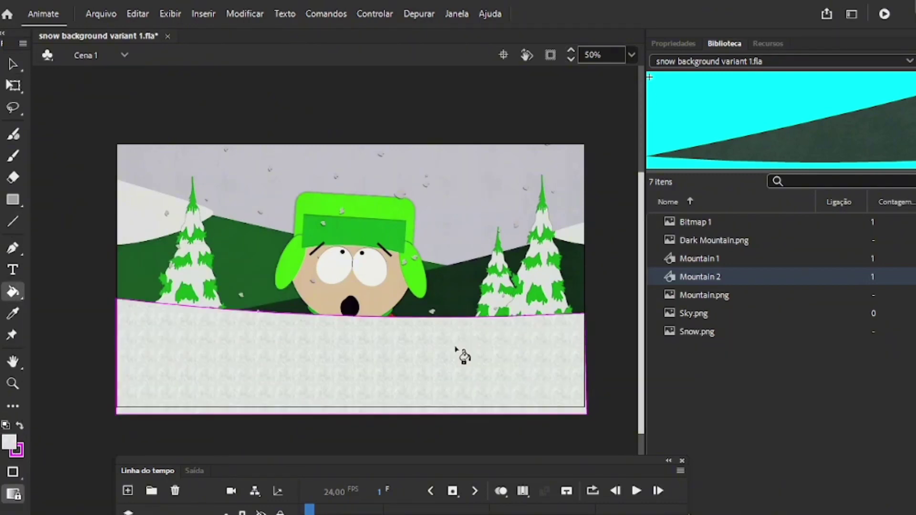
pyautogui.click(5, 72)
pyautogui.doubleClick(147, 302)
pyautogui.rightClick(146, 303)
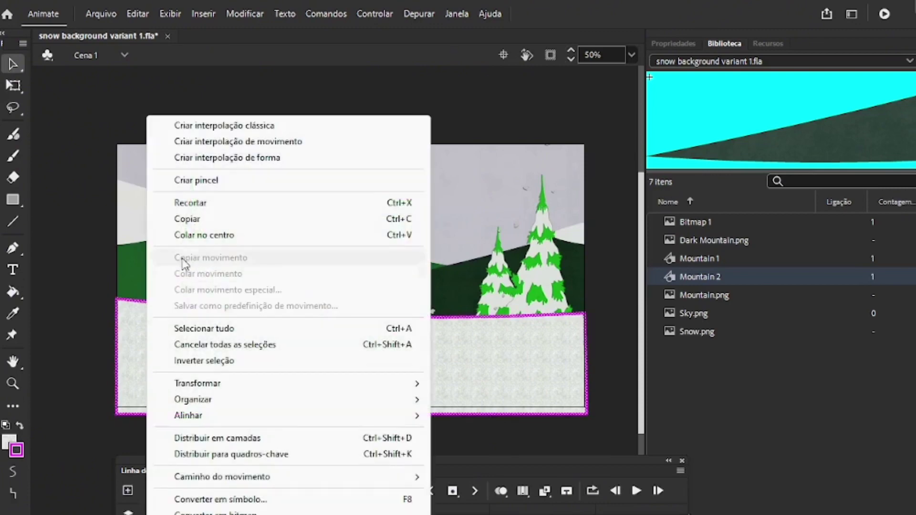
pyautogui.click(184, 203)
# Reapply the snow bitmap to the ground shape so its texture covers the area at a larger scale.
pyautogui.hotkey('ctrl', 'shift', 'F9')
pyautogui.click(696, 71)
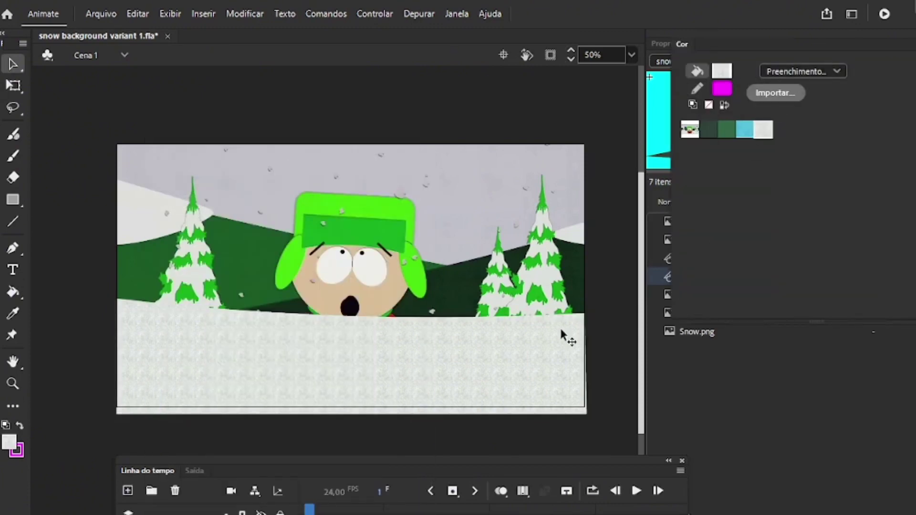
pyautogui.click(542, 345)
pyautogui.click(13, 292)
pyautogui.click(193, 324)
pyautogui.click(13, 64)
pyautogui.click(57, 121)
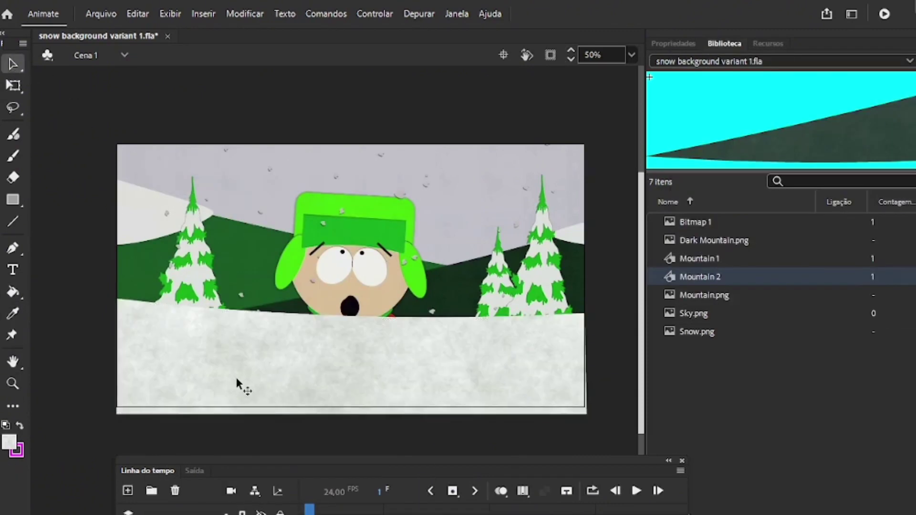
# Convert the textured ground shape into a graphic symbol named Snow Ground.
pyautogui.click(236, 377)
pyautogui.rightClick(224, 327)
pyautogui.click(325, 497)
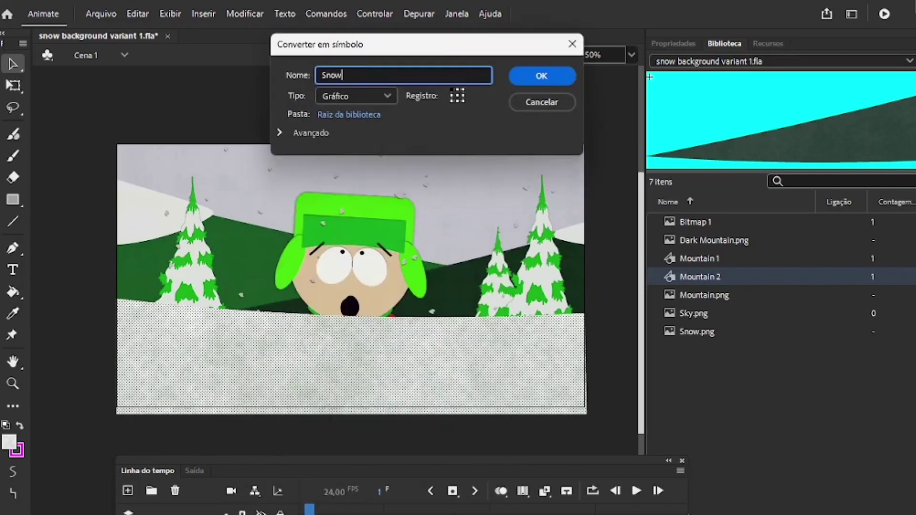
pyautogui.write('Snow Ground')
pyautogui.press('Return')
# Move the Snow Ground symbol to the same position on the finished layer and show that layer.
pyautogui.rightClick(282, 305)
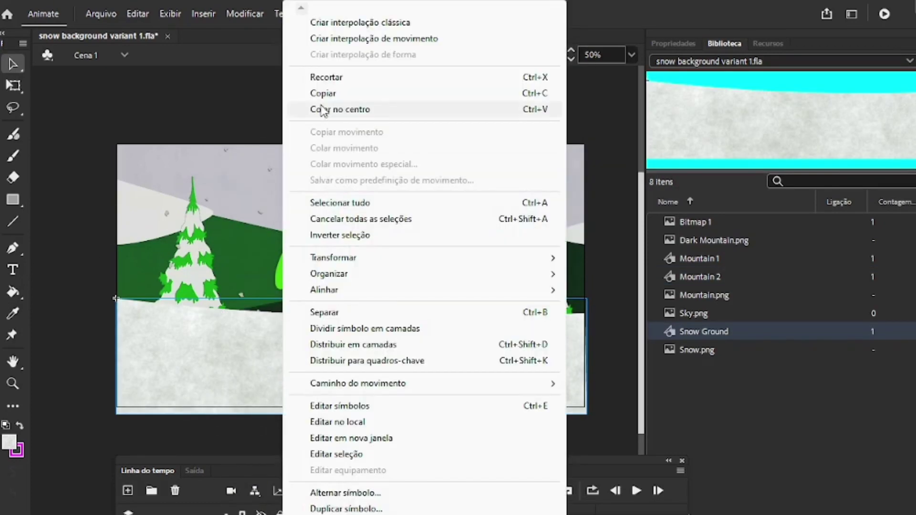
pyautogui.click(320, 93)
pyautogui.rightClick(305, 339)
pyautogui.click(355, 78)
pyautogui.moveTo(289, 459); pyautogui.dragTo(315, 332)
pyautogui.click(302, 409)
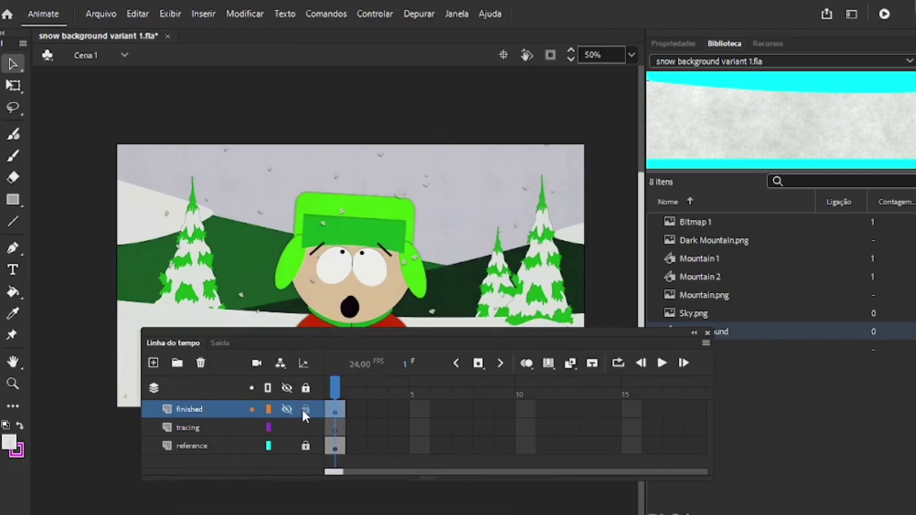
pyautogui.click(287, 409)
pyautogui.click(137, 13)
pyautogui.click(191, 119)
# Change the stacking order of the two mountain symbols on the finished layer and save the document.
pyautogui.scroll(-5, 362, 310)
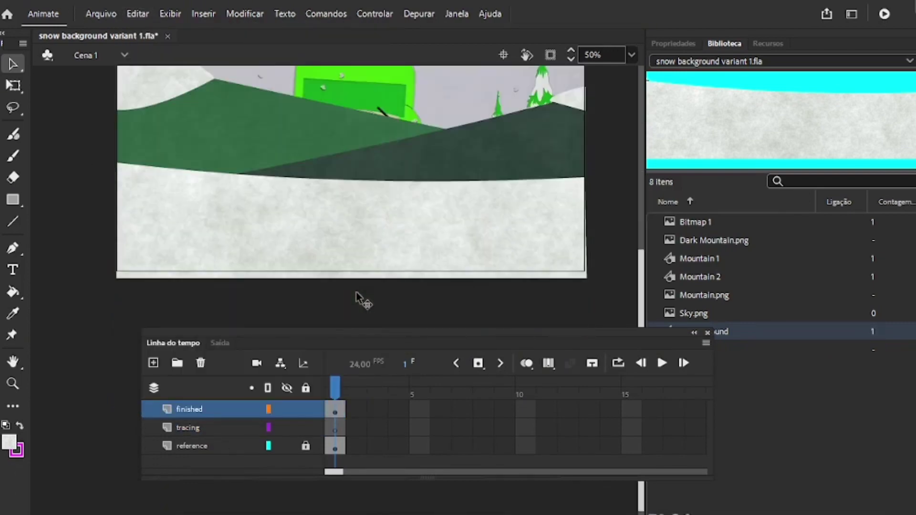
pyautogui.click(388, 177)
pyautogui.rightClick(201, 150)
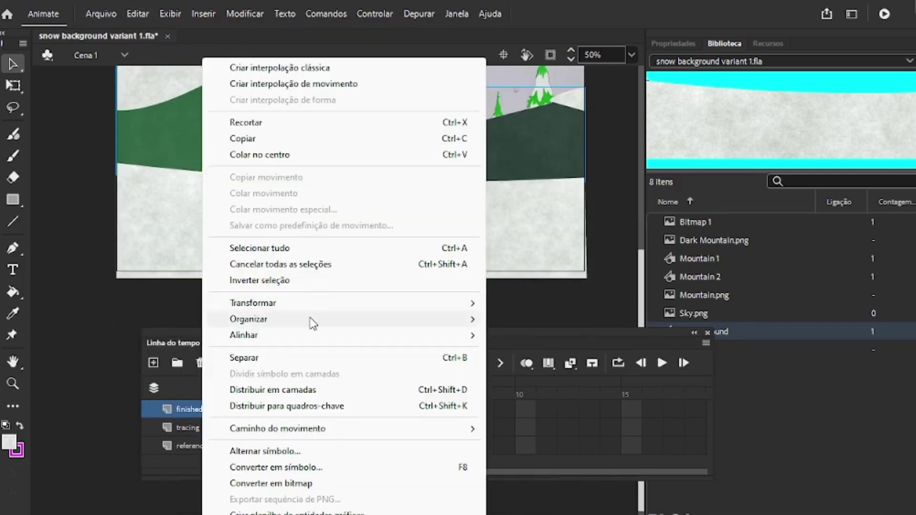
pyautogui.click(608, 347)
pyautogui.click(95, 226)
pyautogui.click(101, 13)
pyautogui.click(134, 143)
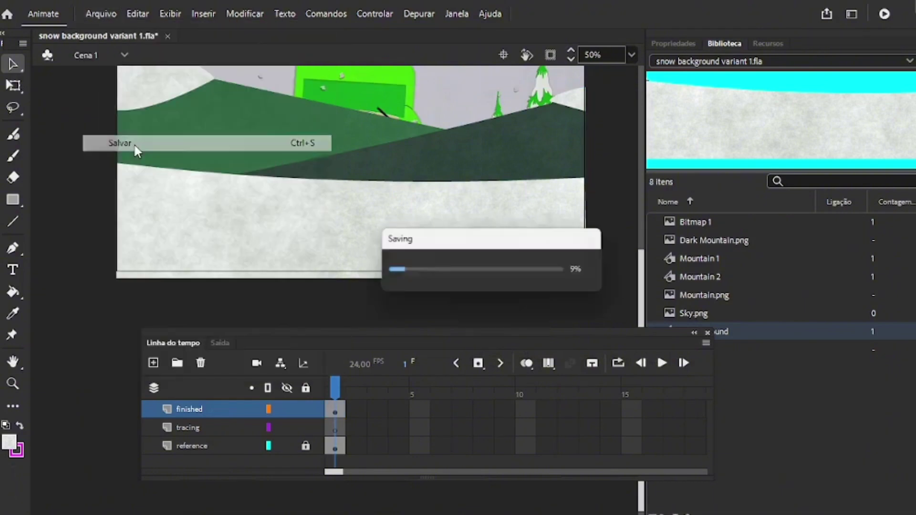
# Hide the finished layer and draw a rectangle on the tracing layer from the stage's upper edge down past the mountains.
pyautogui.click(287, 408)
pyautogui.scroll(3, 190, 305)
pyautogui.click(12, 199)
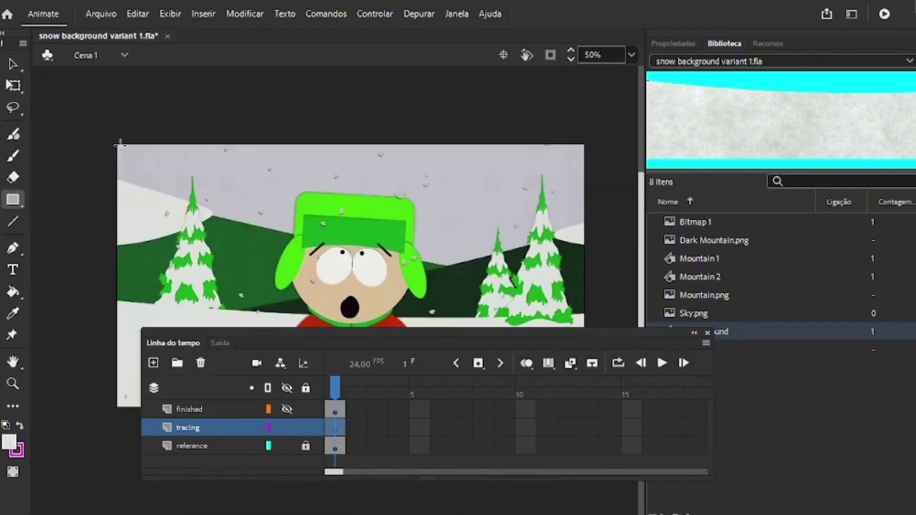
pyautogui.moveTo(117, 144)
pyautogui.mouseDown()
pyautogui.moveTo(305, 262)
pyautogui.moveTo(588, 343)
pyautogui.mouseUp()
# Cut away the rectangle's outline and fill it with the blue sky bitmap.
pyautogui.click(13, 64)
pyautogui.doubleClick(587, 216)
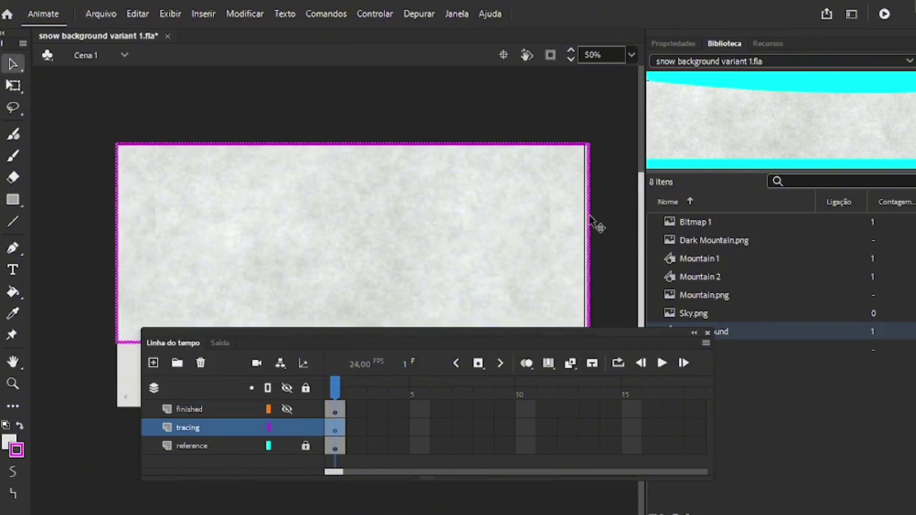
pyautogui.rightClick(588, 216)
pyautogui.click(634, 203)
pyautogui.click(539, 224)
pyautogui.hotkey('ctrl', 'shift', 'F9')
pyautogui.click(744, 129)
pyautogui.click(472, 121)
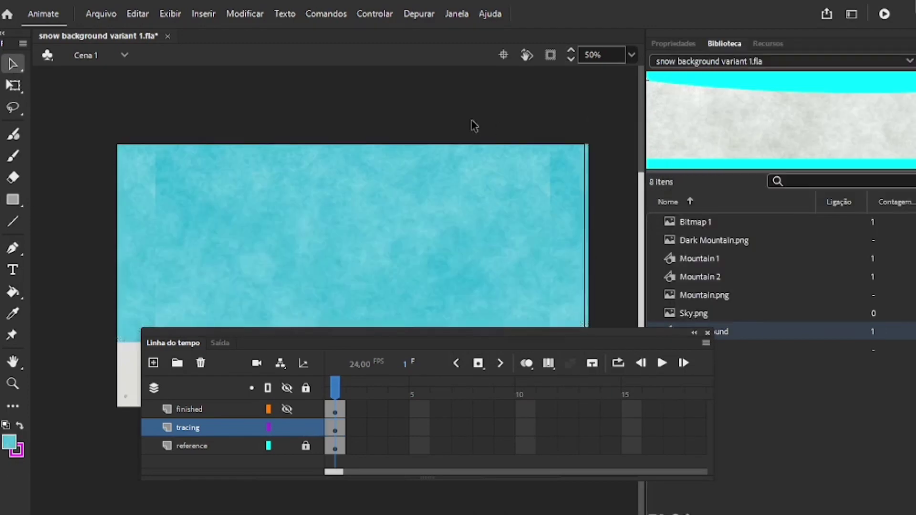
# Convert the blue sky shape on the tracing layer into a graphic symbol named Sky 001.
pyautogui.scroll(-3, 325, 142)
pyautogui.click(325, 145)
pyautogui.rightClick(325, 146)
pyautogui.click(307, 446)
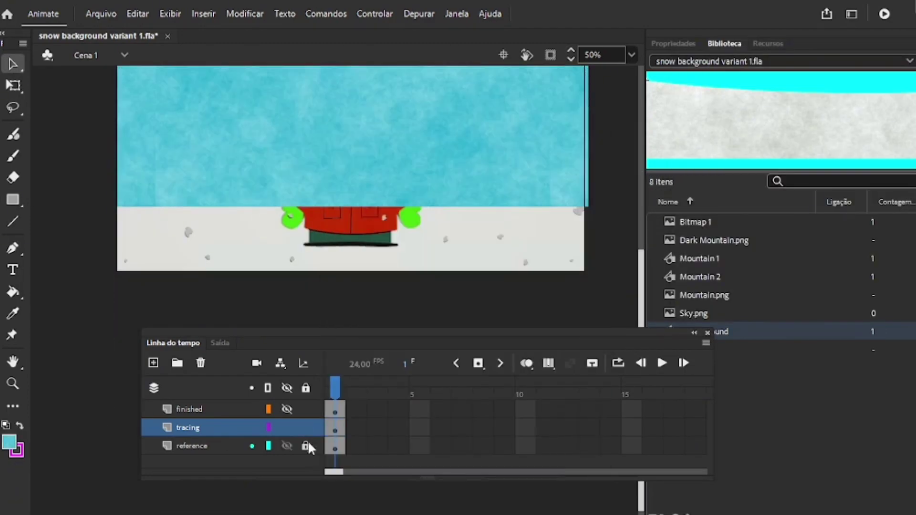
pyautogui.rightClick(284, 145)
pyautogui.click(402, 500)
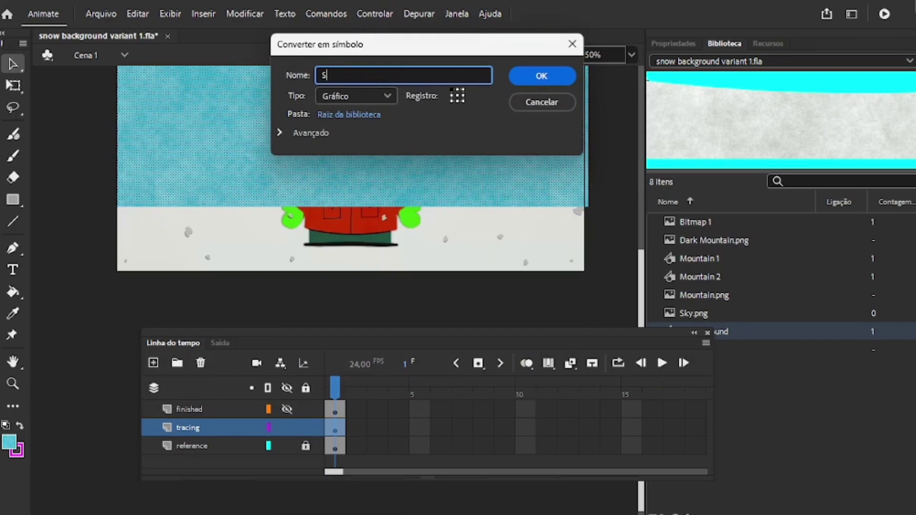
pyautogui.press('Return')
# Move the Sky 001 symbol to the same position on the finished layer and send it behind the mountains and ground.
pyautogui.rightClick(420, 119)
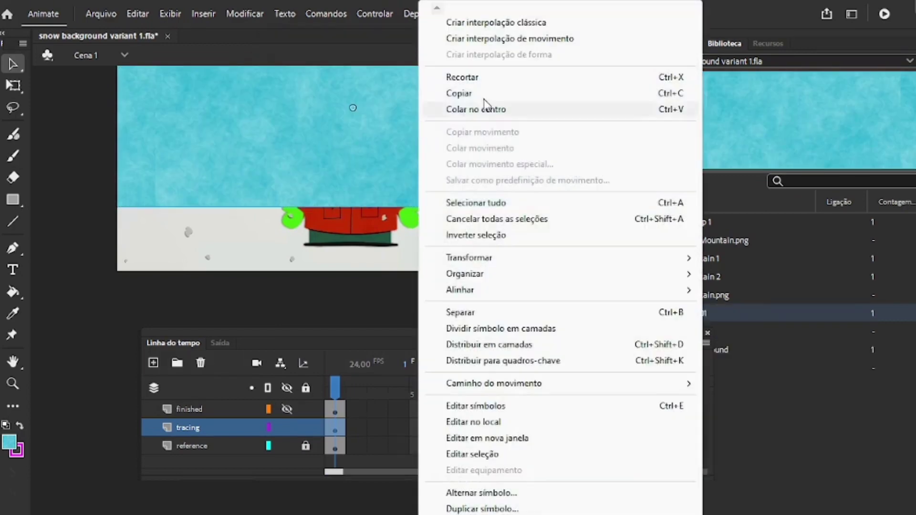
pyautogui.click(484, 95)
pyautogui.rightClick(460, 113)
pyautogui.click(499, 81)
pyautogui.click(205, 414)
pyautogui.click(137, 14)
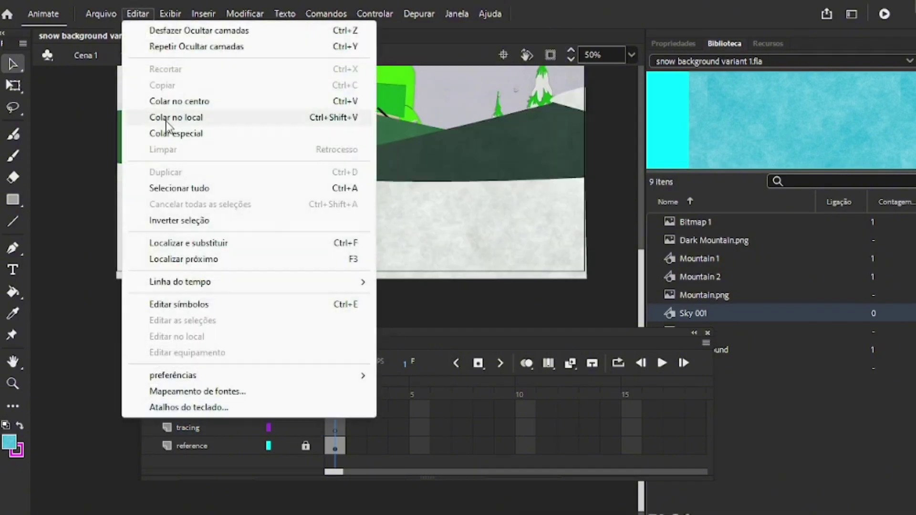
pyautogui.click(172, 116)
pyautogui.rightClick(312, 149)
pyautogui.moveTo(396, 281)
pyautogui.click(648, 322)
pyautogui.scroll(3, 198, 221)
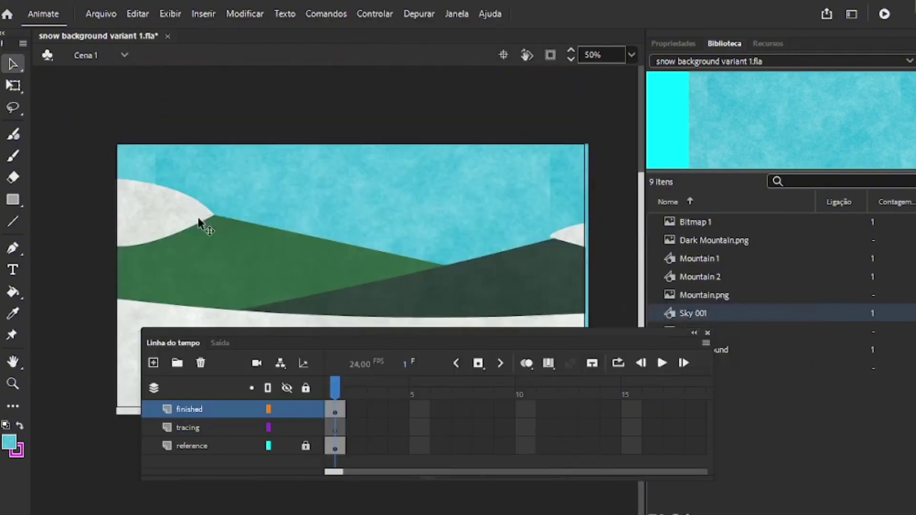
# Save the document, and hide the finished layer to work on the tracing layer.
pyautogui.click(101, 13)
pyautogui.click(145, 146)
pyautogui.click(286, 409)
pyautogui.click(219, 427)
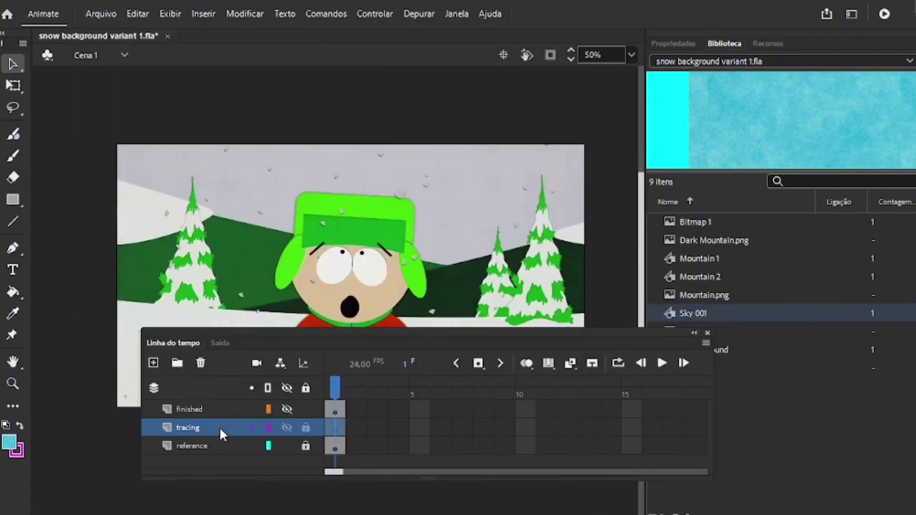
# Import the snowy pine tree image from the SP Models folder onto the tracing layer.
pyautogui.click(100, 13)
pyautogui.moveTo(141, 234)
pyautogui.click(409, 247)
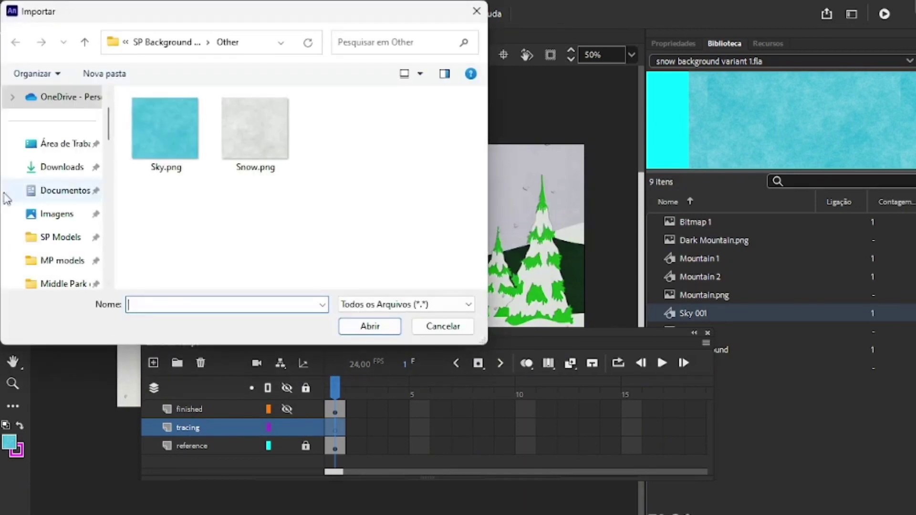
pyautogui.click(61, 237)
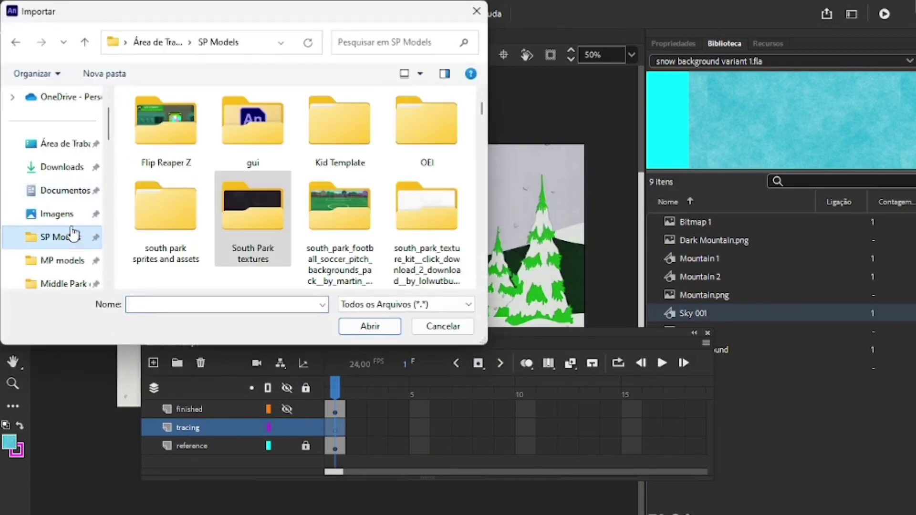
pyautogui.scroll(-5, 296, 186)
pyautogui.click(252, 143)
pyautogui.click(370, 326)
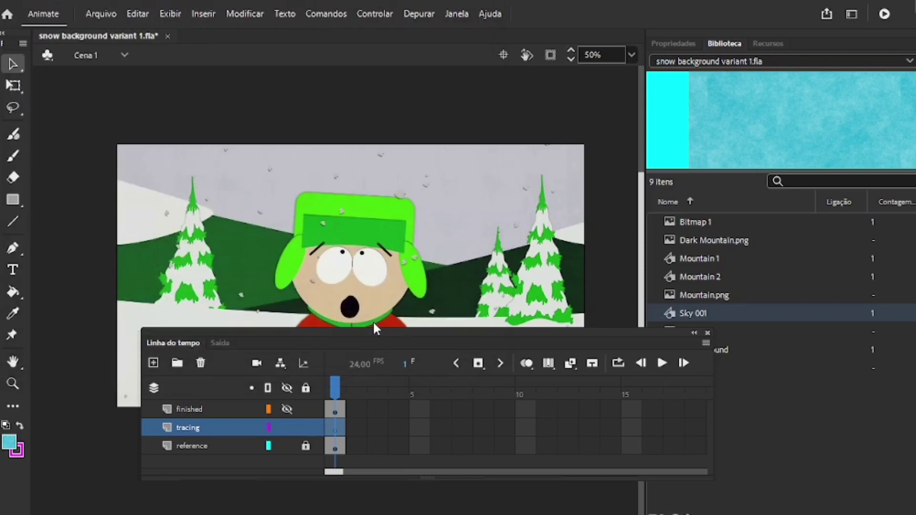
# Scale the imported tree down proportionally and place it over the left tree of the reference image.
pyautogui.press('q')
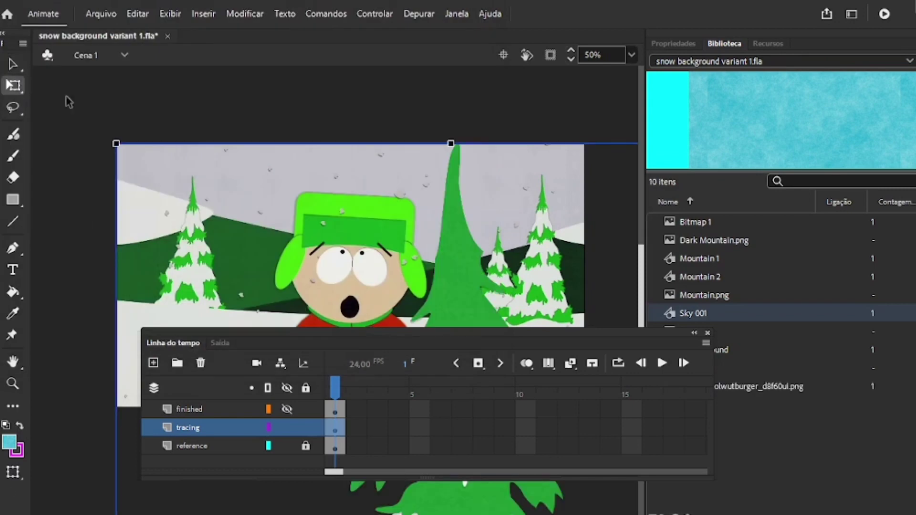
pyautogui.moveTo(115, 145); pyautogui.dragTo(307, 439)
pyautogui.moveTo(431, 488); pyautogui.dragTo(223, 127)
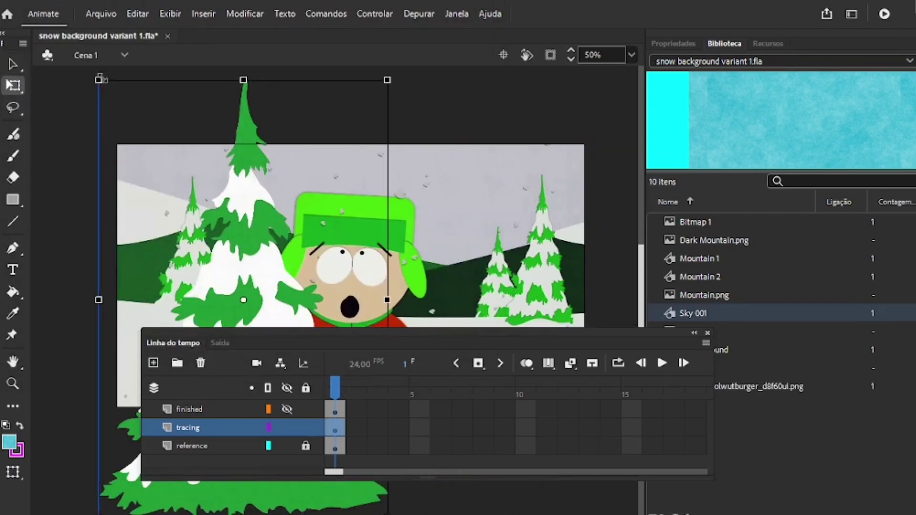
pyautogui.moveTo(99, 80); pyautogui.dragTo(187, 163)
pyautogui.moveTo(238, 242); pyautogui.dragTo(188, 177)
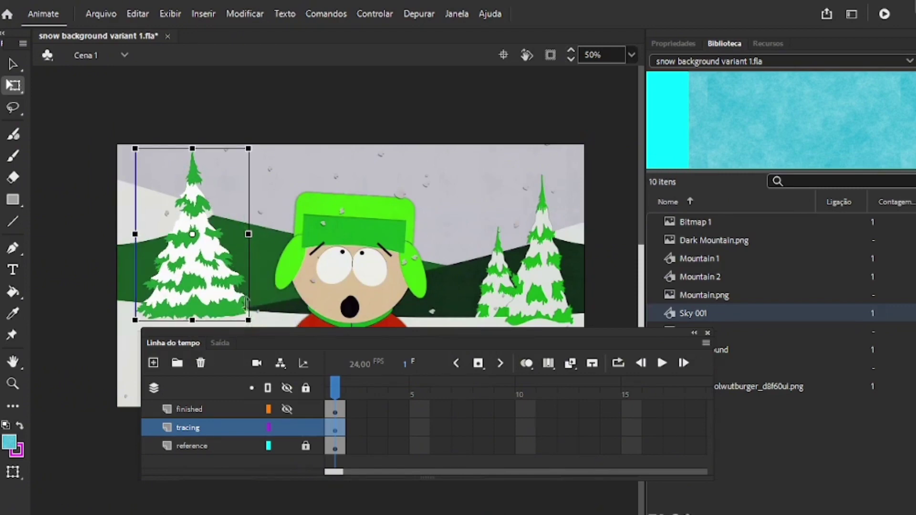
pyautogui.moveTo(251, 322); pyautogui.dragTo(245, 313)
# Convert the tree image into a graphic symbol named Snow Tree 1.
pyautogui.rightClick(206, 292)
pyautogui.click(296, 465)
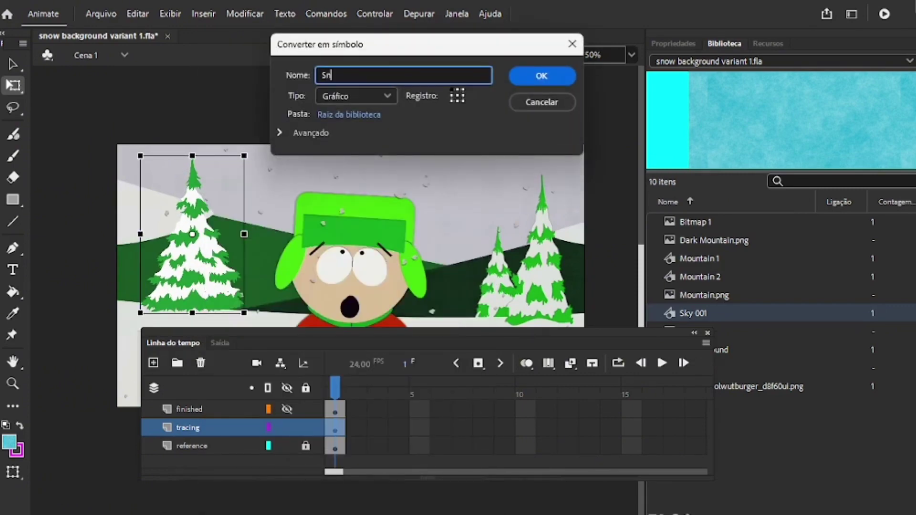
pyautogui.write('Snow Tree 1')
pyautogui.press('Return')
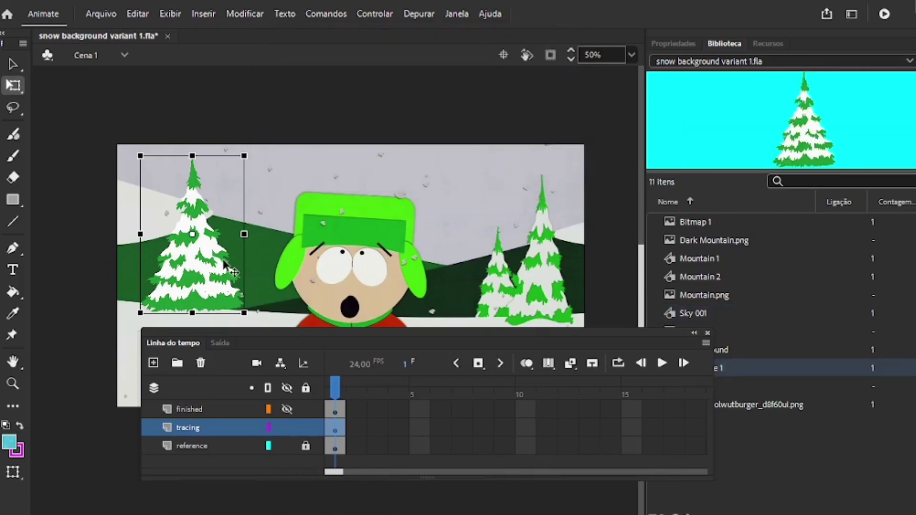
# Duplicate the tree symbol as Snow Tree 2 so that separate trees cover the left and large right reference trees.
pyautogui.rightClick(221, 260)
pyautogui.click(269, 94)
pyautogui.rightClick(213, 233)
pyautogui.click(317, 507)
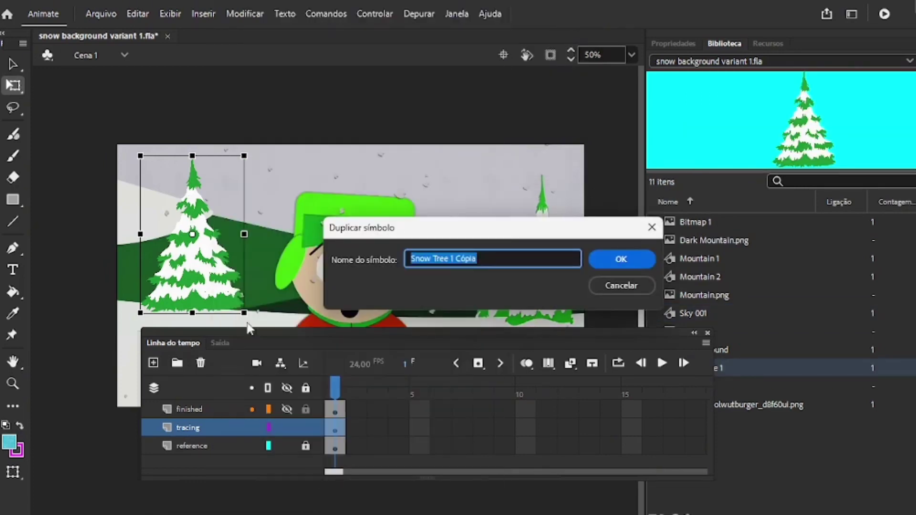
pyautogui.moveTo(477, 258); pyautogui.dragTo(461, 258)
pyautogui.click(602, 259)
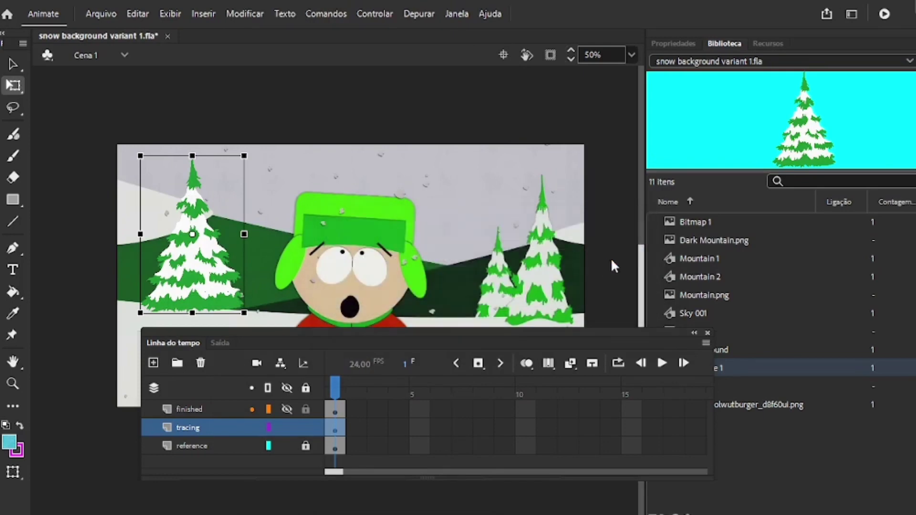
pyautogui.moveTo(586, 330); pyautogui.dragTo(562, 365)
pyautogui.moveTo(516, 275); pyautogui.dragTo(100, 303)
pyautogui.moveTo(198, 296)
pyautogui.mouseDown()
pyautogui.moveTo(536, 298)
pyautogui.moveTo(206, 312)
pyautogui.moveTo(190, 298)
pyautogui.mouseUp()
# Check the symbols of both trees in edit mode and duplicate the right tree's symbol as Snow Tree 3.
pyautogui.doubleClick(190, 298)
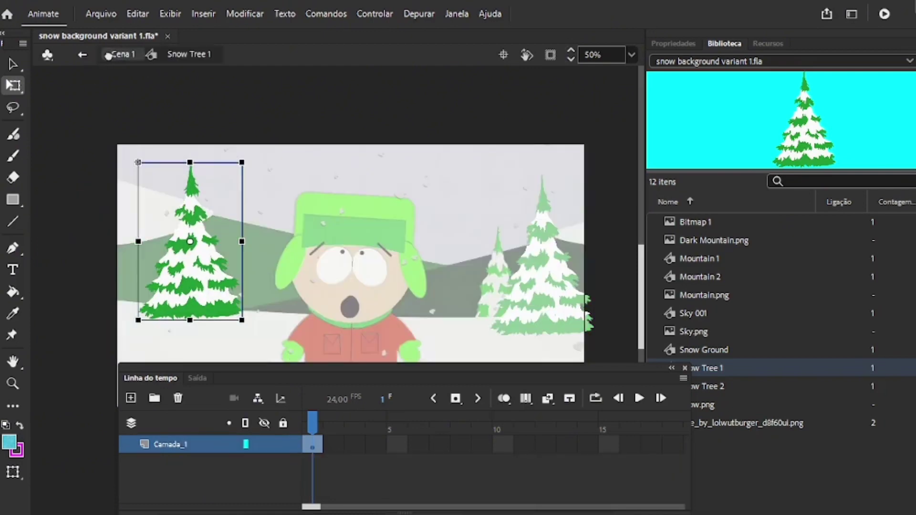
pyautogui.click(123, 54)
pyautogui.doubleClick(550, 312)
pyautogui.click(236, 109)
pyautogui.rightClick(537, 279)
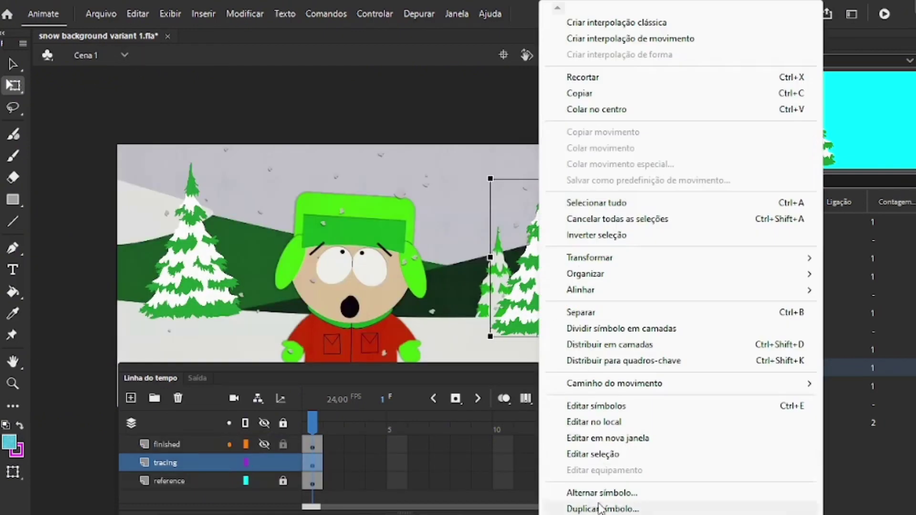
pyautogui.click(592, 505)
pyautogui.press('Return')
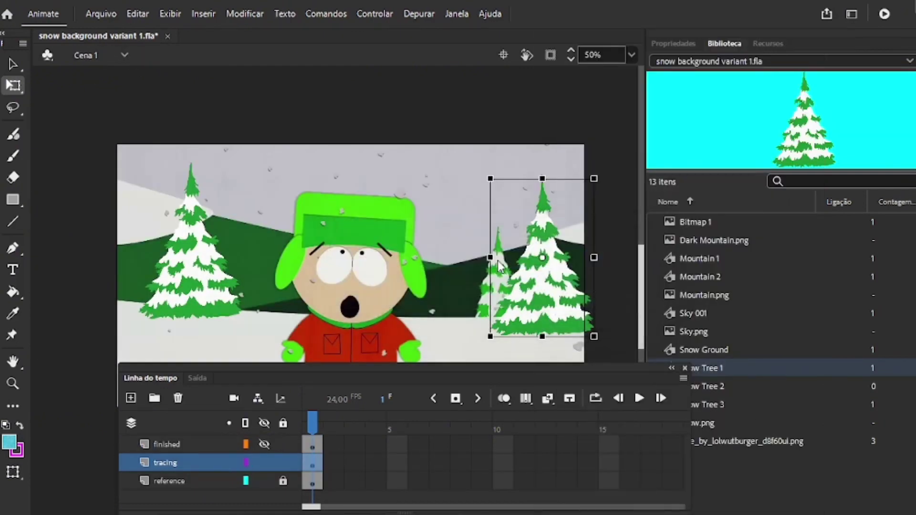
# Add another Snow Tree 2 instance near the middle of the scene and scale it to 90% twice.
pyautogui.moveTo(469, 290); pyautogui.dragTo(443, 250)
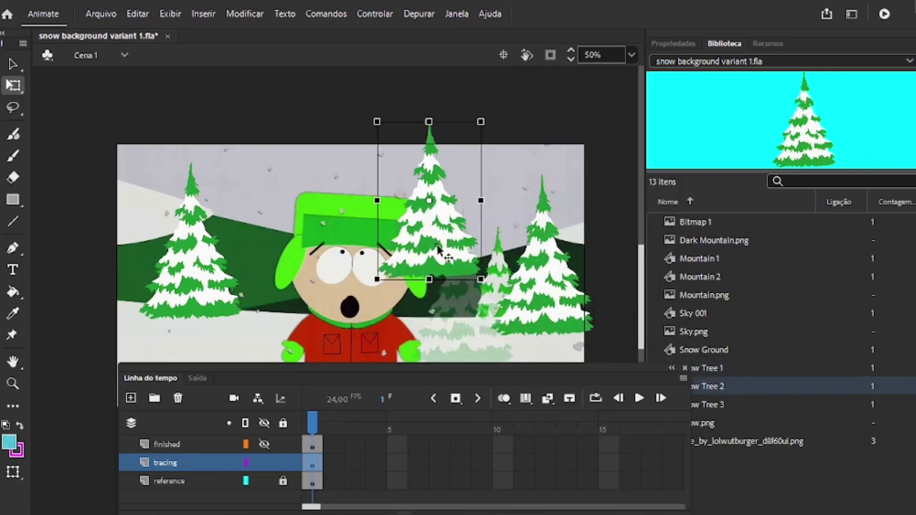
pyautogui.rightClick(440, 248)
pyautogui.moveTo(527, 262)
pyautogui.click(757, 338)
pyautogui.write('90')
pyautogui.press('Return')
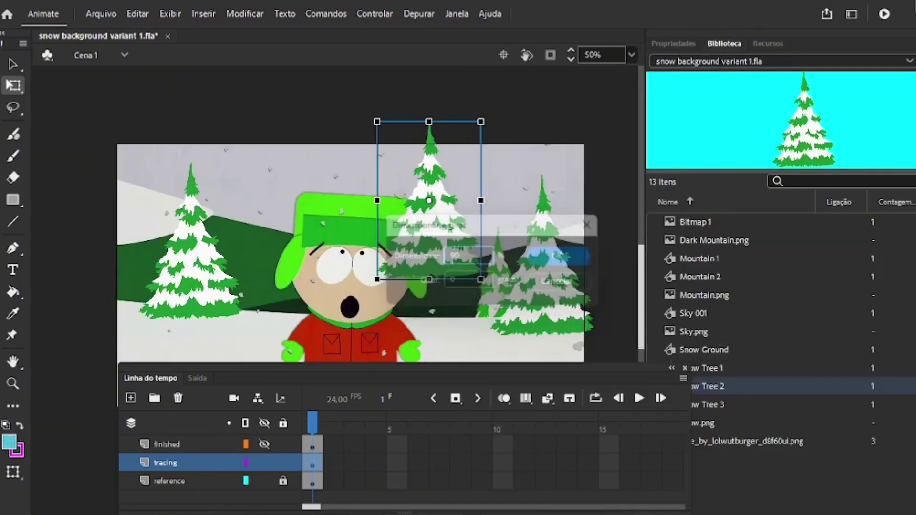
pyautogui.rightClick(436, 241)
pyautogui.moveTo(501, 257)
pyautogui.click(758, 339)
pyautogui.press('Return')
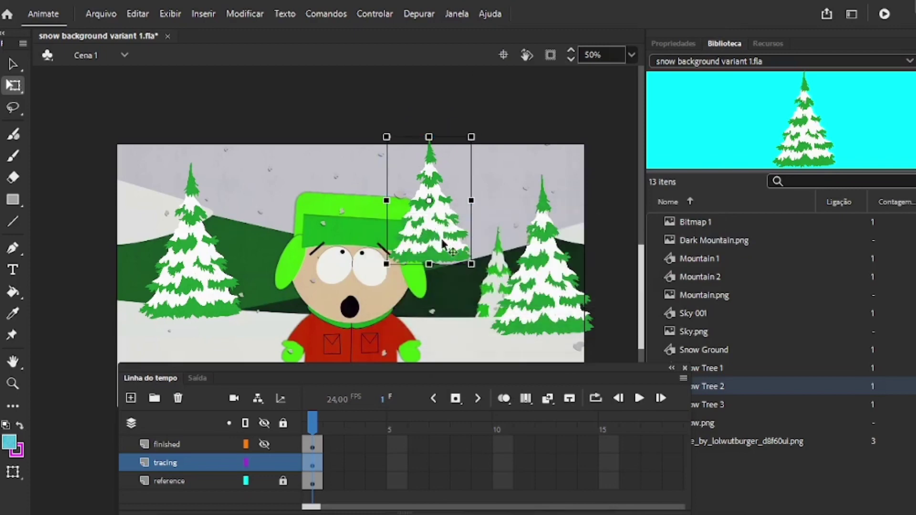
# Place the scaled tree over the small reference tree on the right and bring the large tree beside it to the front.
pyautogui.moveTo(436, 231); pyautogui.dragTo(500, 303)
pyautogui.rightClick(550, 300)
pyautogui.moveTo(623, 274)
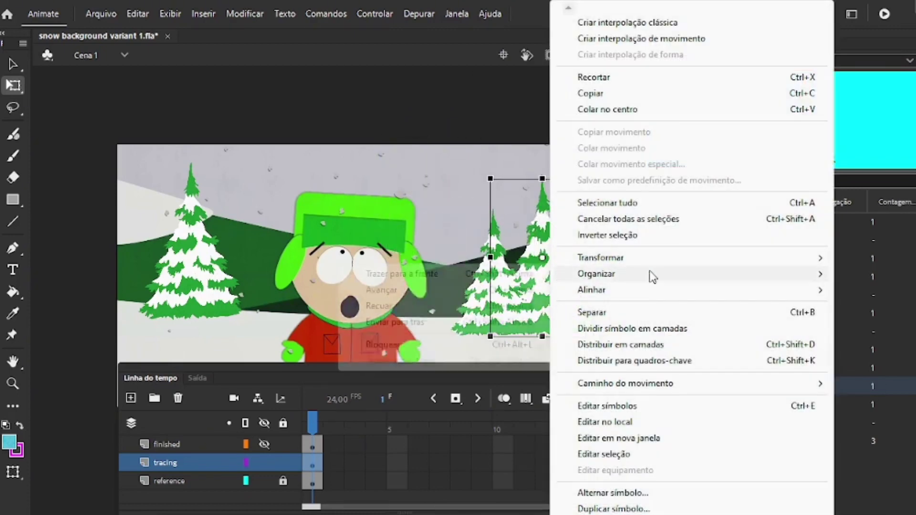
pyautogui.click(507, 273)
# Check the tree symbols in edit mode, return to the main scene and save the document.
pyautogui.doubleClick(477, 284)
pyautogui.click(120, 54)
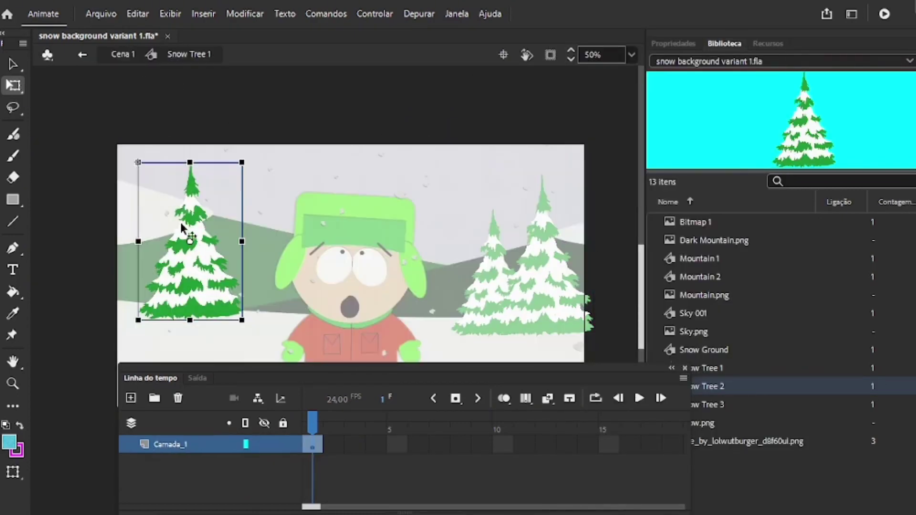
pyautogui.click(119, 53)
pyautogui.click(101, 14)
pyautogui.click(135, 143)
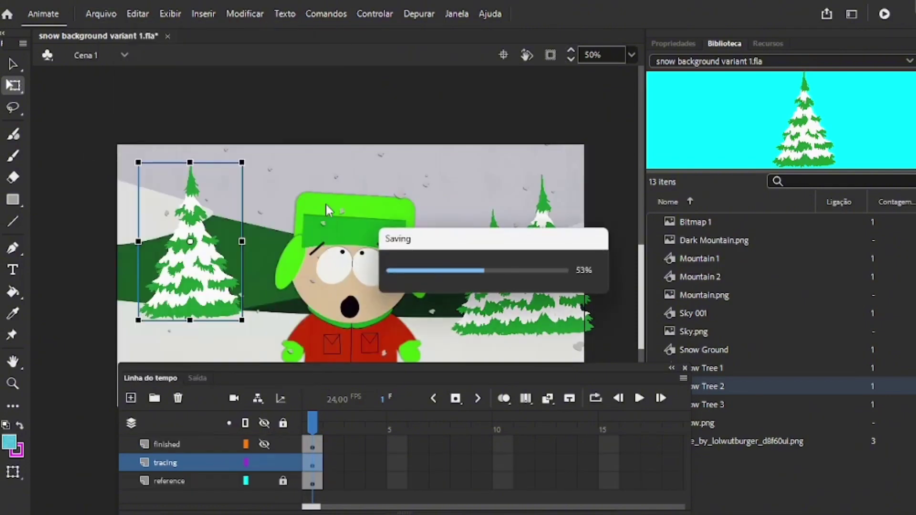
# Nudge the small right tree slightly to the right and cut all three trees from the tracing layer.
pyautogui.click(529, 300)
pyautogui.moveTo(471, 309); pyautogui.dragTo(474, 310)
pyautogui.moveTo(124, 150); pyautogui.dragTo(610, 365)
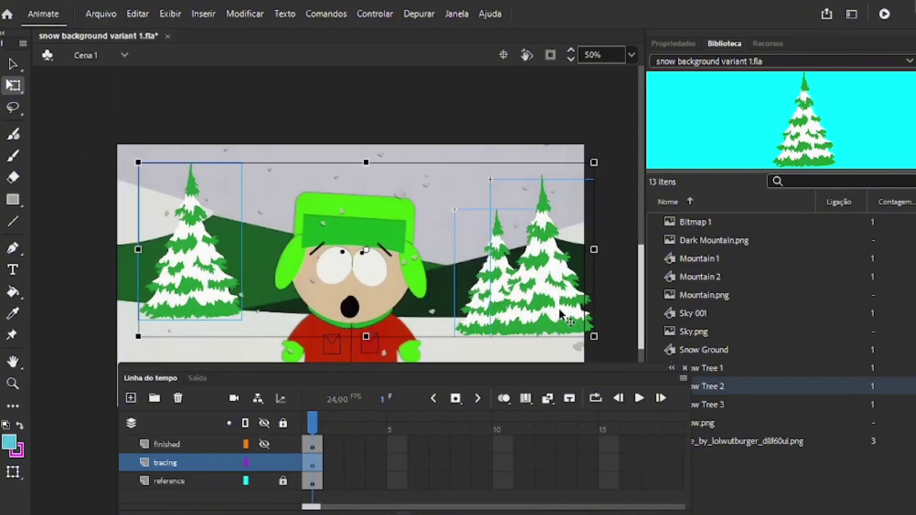
pyautogui.rightClick(559, 309)
pyautogui.click(591, 141)
pyautogui.rightClick(524, 250)
pyautogui.click(543, 124)
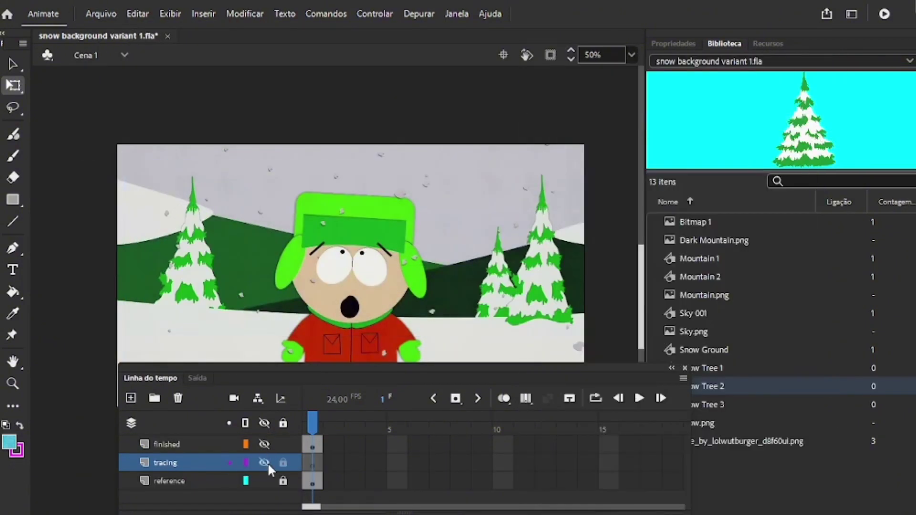
# Show the finished layer and paste the three trees onto it in their original positions.
pyautogui.click(264, 444)
pyautogui.click(191, 444)
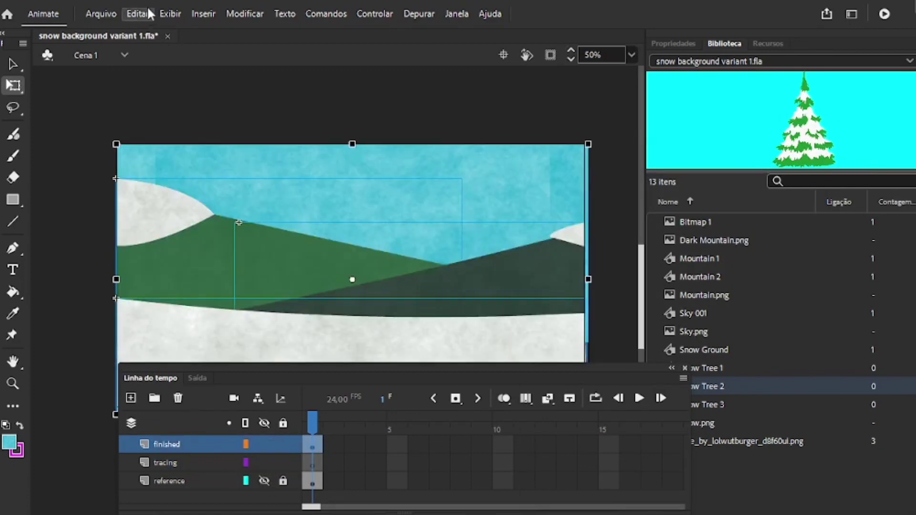
pyautogui.click(137, 13)
pyautogui.click(170, 121)
pyautogui.click(265, 481)
pyautogui.click(264, 444)
pyautogui.click(264, 444)
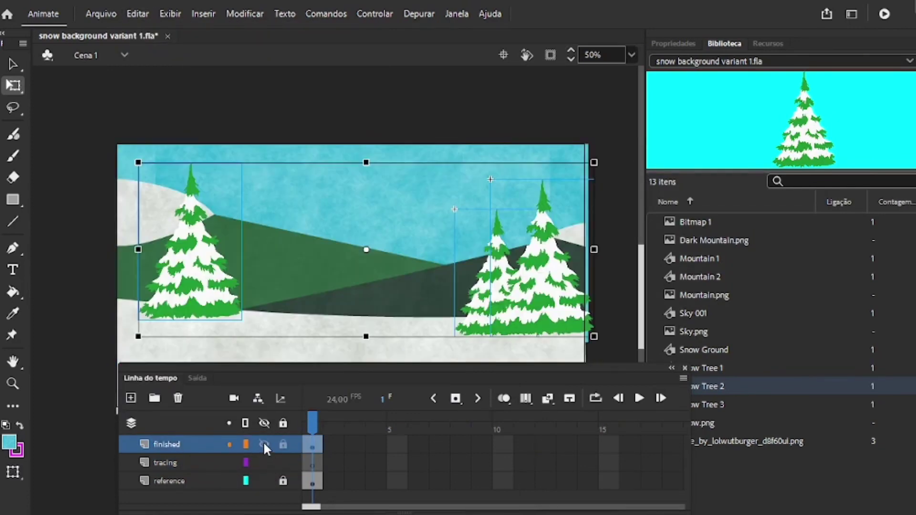
# Send the left tree backward on the finished layer so its base sits behind the snow ground.
pyautogui.click(102, 312)
pyautogui.rightClick(191, 231)
pyautogui.moveTo(251, 277)
pyautogui.click(497, 303)
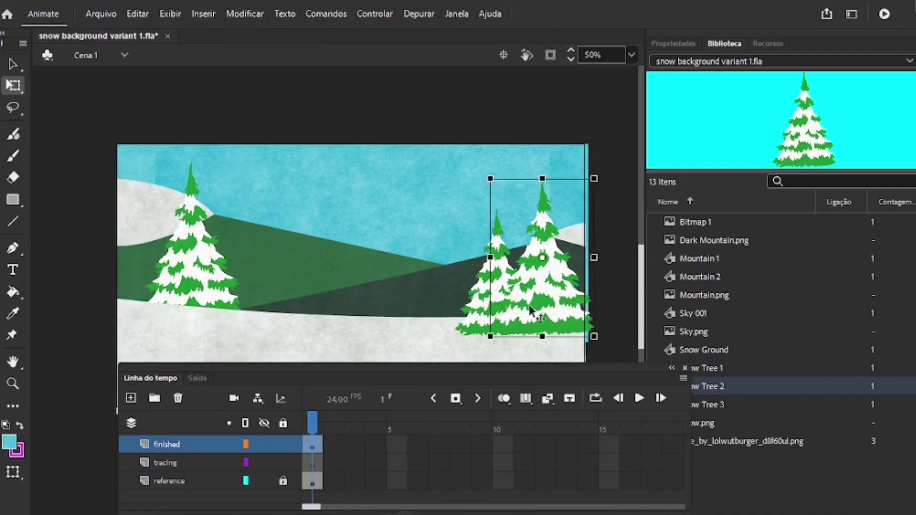
# Try to send the large right tree to the back of the finished layer.
pyautogui.rightClick(521, 308)
pyautogui.moveTo(568, 278)
pyautogui.click(415, 320)
pyautogui.click(134, 18)
pyautogui.click(148, 30)
# Send the large right tree backward step by step until its base sits behind the snow ground.
pyautogui.rightClick(509, 277)
pyautogui.click(393, 305)
pyautogui.rightClick(546, 285)
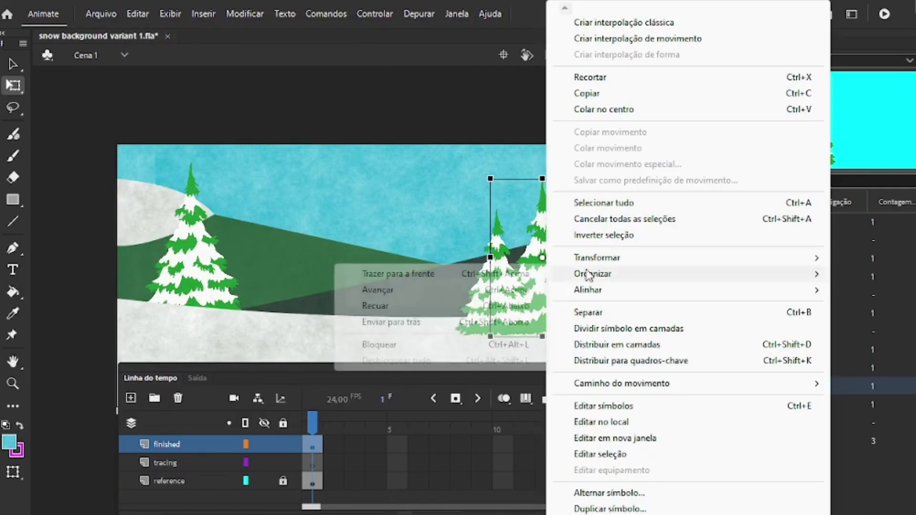
pyautogui.click(451, 307)
# Try to shift the large right tree slightly to the left.
pyautogui.moveTo(562, 282); pyautogui.dragTo(554, 281)
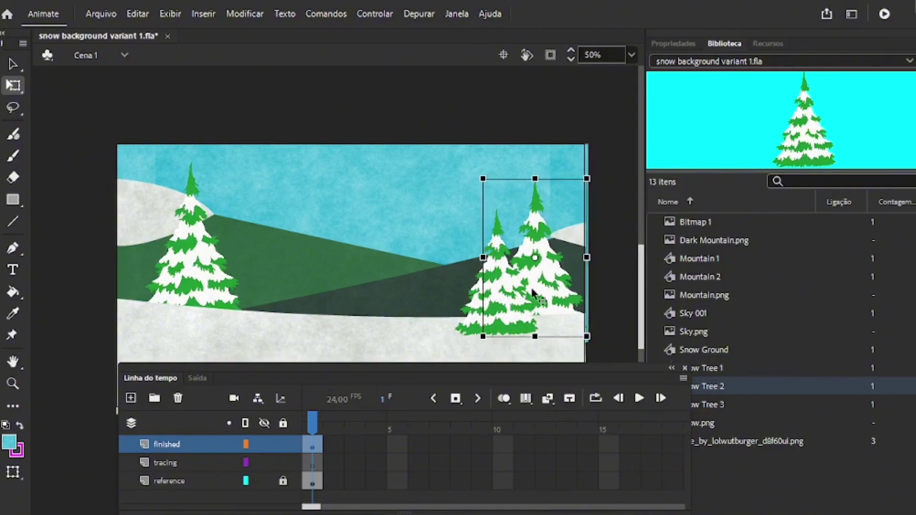
pyautogui.hotkey('ctrl', 'z')
pyautogui.click(138, 13)
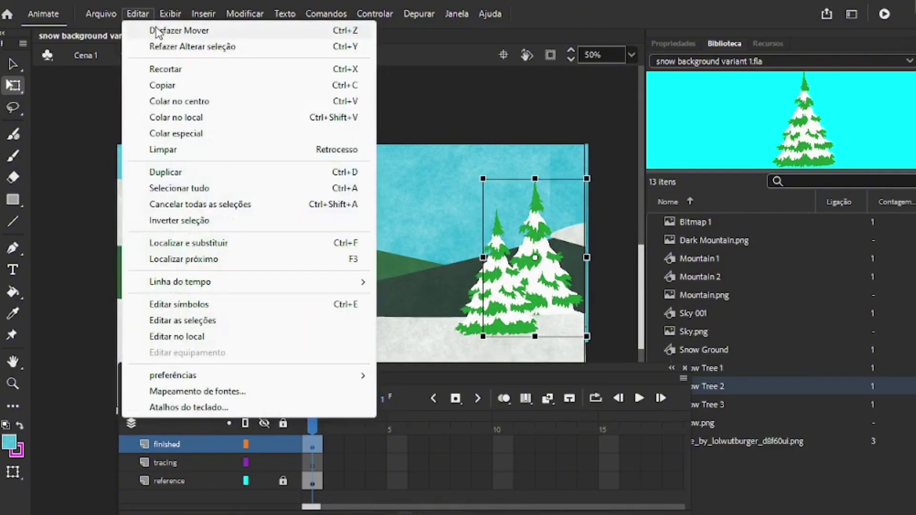
pyautogui.click(149, 30)
# Open the Snow Ground symbol for editing and extend its right edge farther past the stage.
pyautogui.scroll(-3, 453, 210)
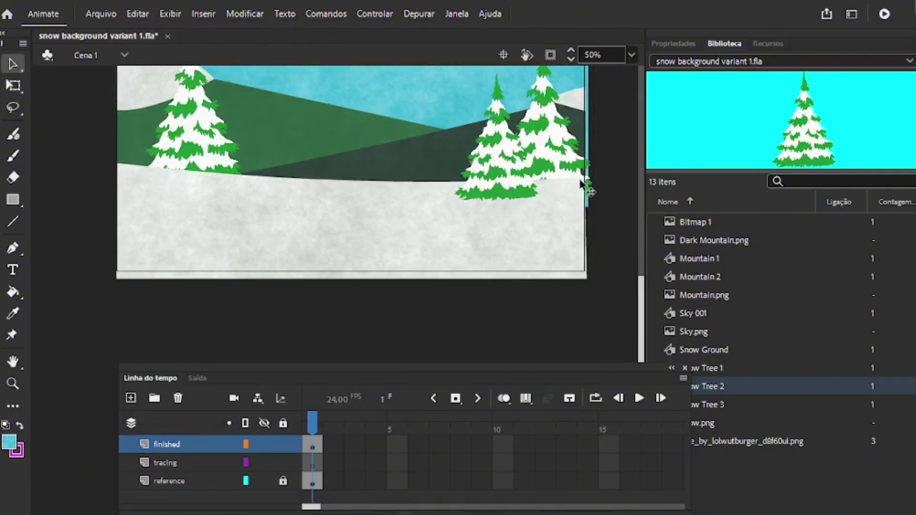
pyautogui.doubleClick(581, 183)
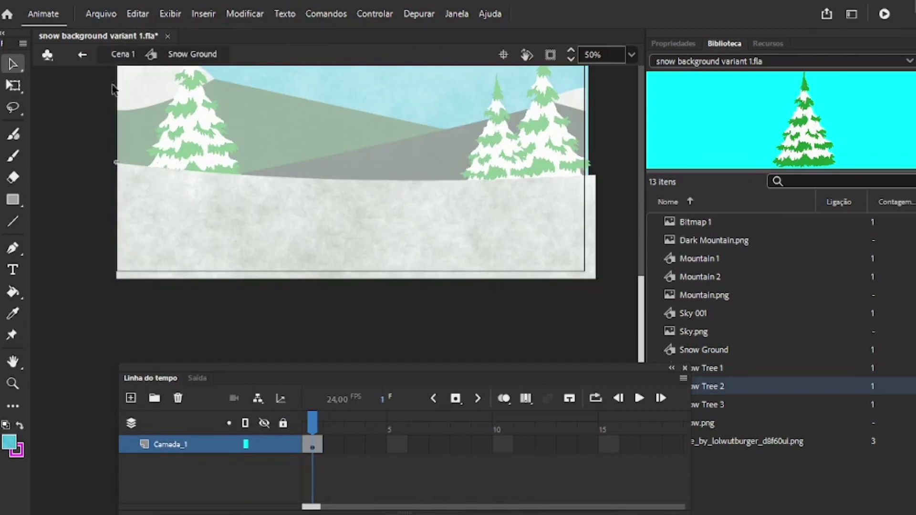
# Return to the main scene and send the small right tree one level backward so its base sits behind the snow ground.
pyautogui.doubleClick(114, 90)
pyautogui.moveTo(549, 149); pyautogui.dragTo(552, 151)
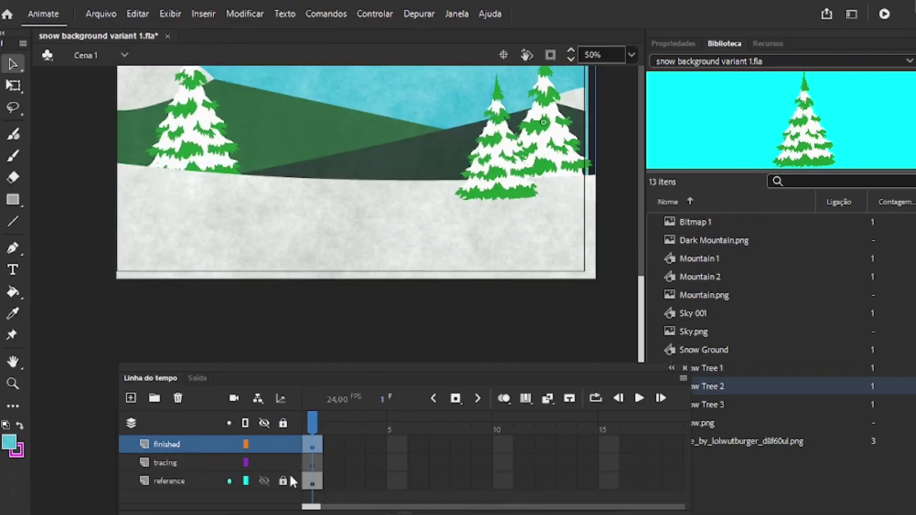
pyautogui.click(263, 443)
pyautogui.click(263, 443)
pyautogui.rightClick(510, 185)
pyautogui.moveTo(553, 274)
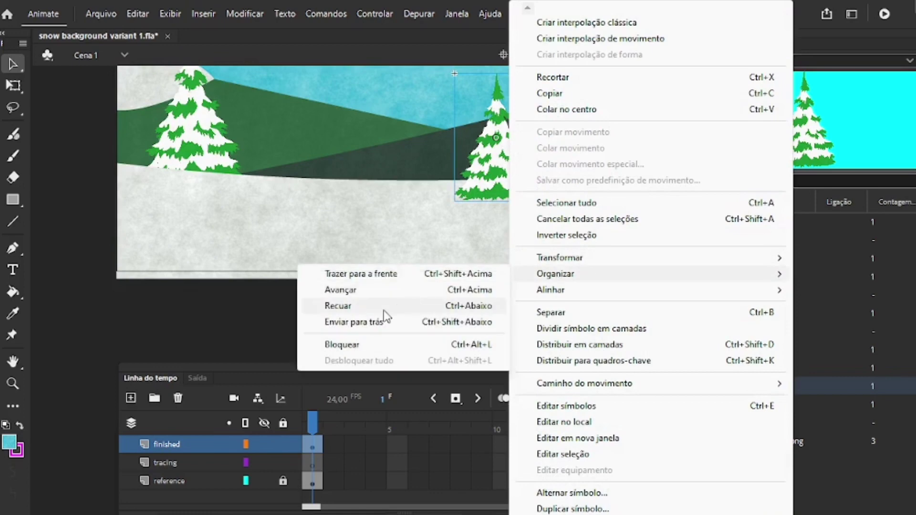
pyautogui.click(383, 311)
# Bring the large right tree to the front of the finished layer.
pyautogui.rightClick(563, 149)
pyautogui.moveTo(611, 272)
pyautogui.click(508, 275)
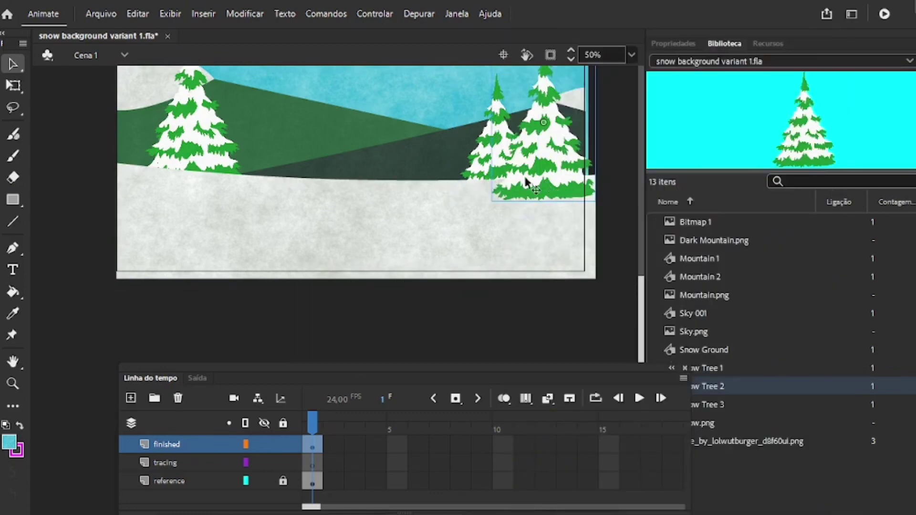
# Stretch the dark right mountain horizontally so its right edge extends slightly past the stage.
pyautogui.moveTo(426, 173); pyautogui.dragTo(400, 165)
pyautogui.doubleClick(401, 164)
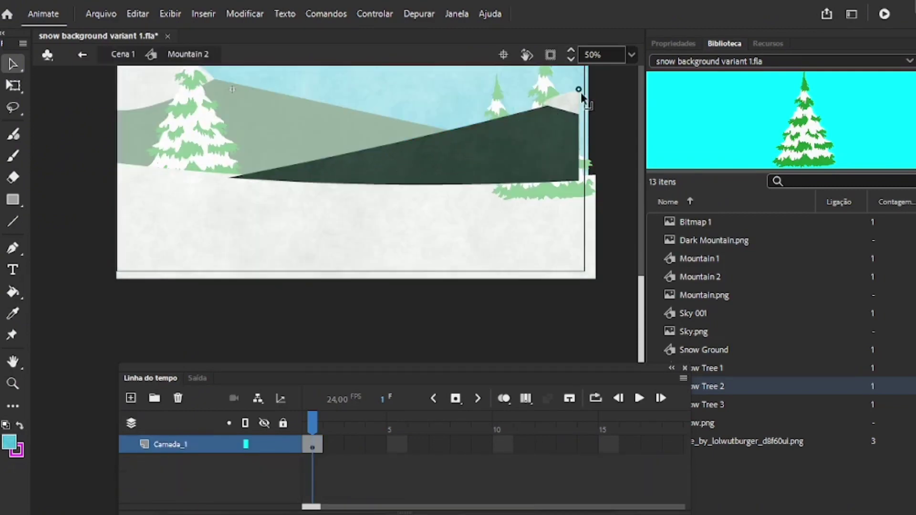
pyautogui.click(138, 14)
pyautogui.click(149, 35)
pyautogui.click(118, 56)
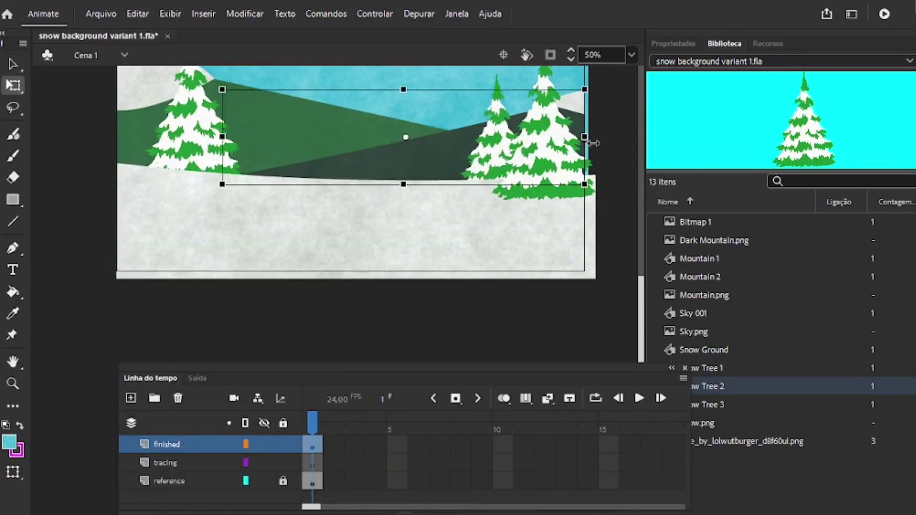
# Scale down the large right tree and reposition it over the snow's edge, comparing the finished layer with the reference.
pyautogui.click(265, 442)
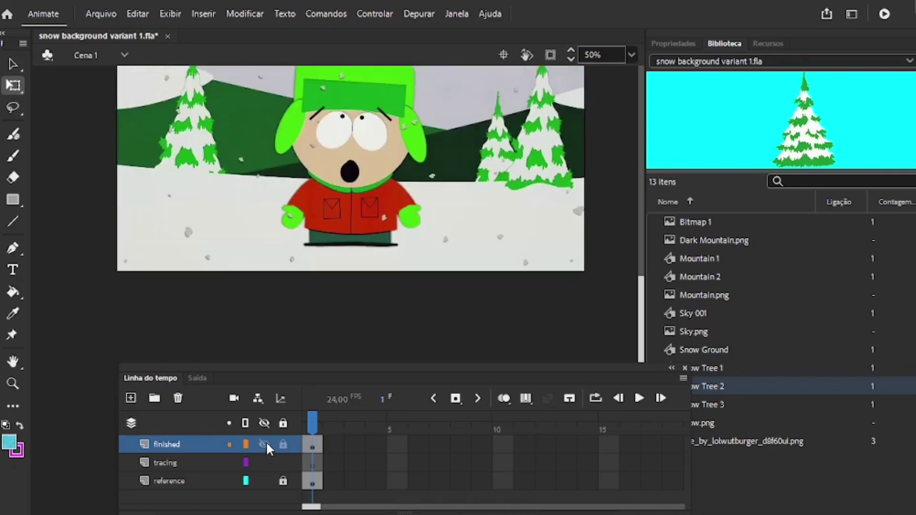
pyautogui.click(265, 442)
pyautogui.rightClick(543, 175)
pyautogui.moveTo(591, 262)
pyautogui.click(496, 340)
pyautogui.click(561, 256)
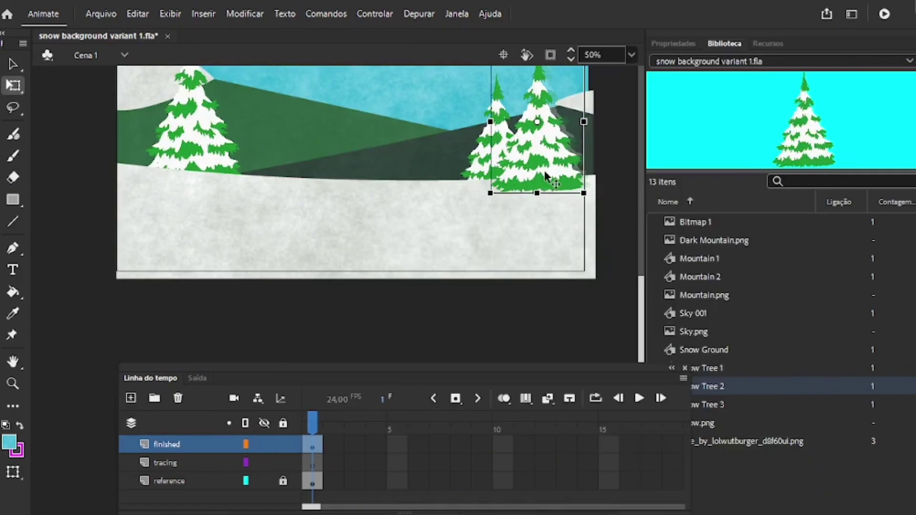
pyautogui.scroll(3, 250, 421)
pyautogui.click(263, 444)
pyautogui.click(263, 444)
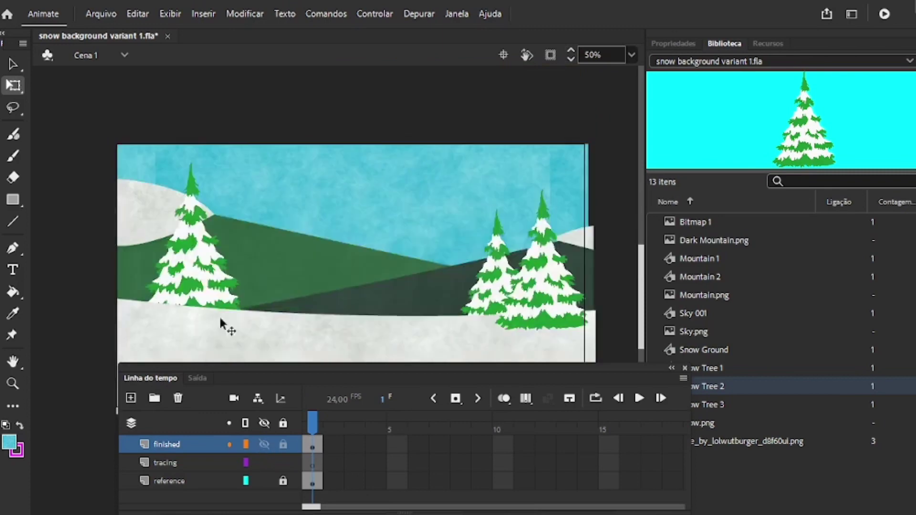
# Scale down the left tree and move it slightly down and left behind the snow ground, checking it against the reference.
pyautogui.rightClick(190, 272)
pyautogui.moveTo(270, 260)
pyautogui.click(603, 337)
pyautogui.click(561, 257)
pyautogui.moveTo(190, 271); pyautogui.dragTo(183, 291)
pyautogui.click(264, 444)
pyautogui.click(264, 445)
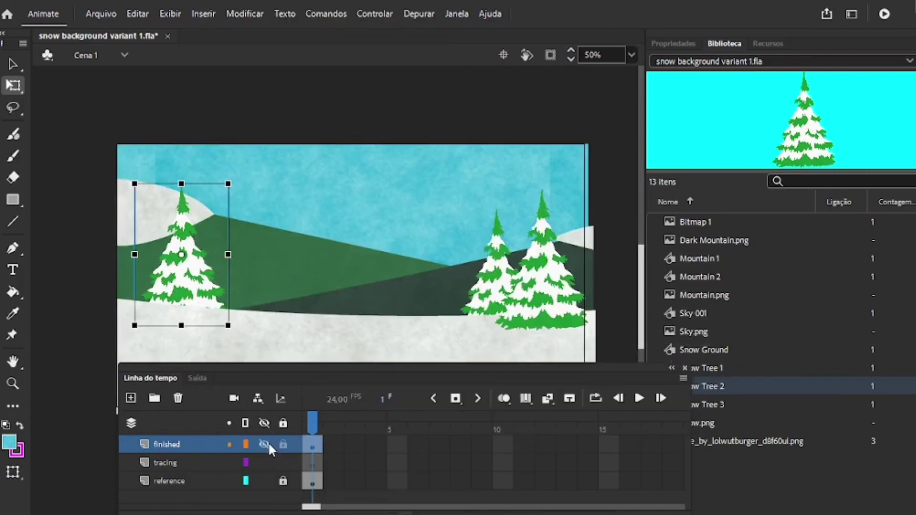
pyautogui.click(268, 442)
pyautogui.click(268, 443)
# Scale down the small right tree and lower it slightly behind the snow ground, checking it against the reference.
pyautogui.click(499, 284)
pyautogui.rightClick(489, 289)
pyautogui.moveTo(506, 258)
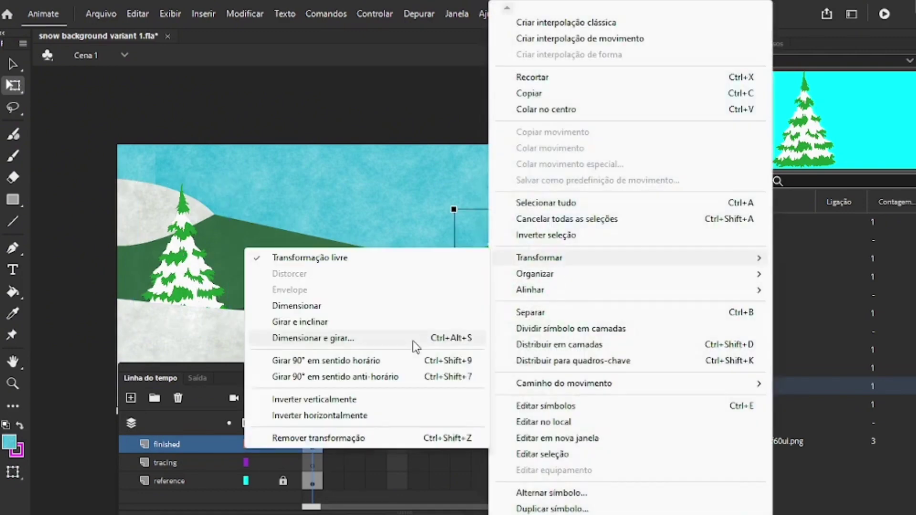
pyautogui.click(413, 340)
pyautogui.press('Return')
pyautogui.moveTo(483, 303); pyautogui.dragTo(481, 315)
pyautogui.click(265, 443)
pyautogui.click(265, 444)
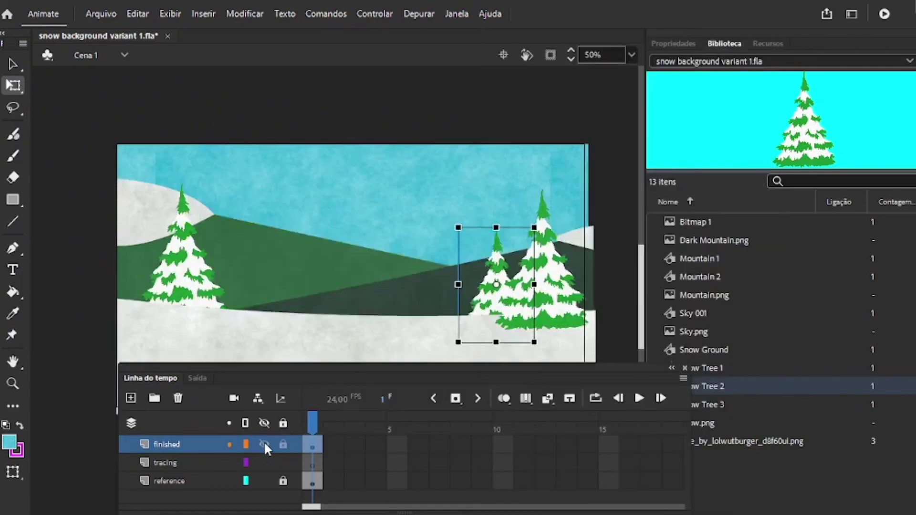
pyautogui.click(264, 443)
pyautogui.click(264, 443)
pyautogui.click(264, 443)
pyautogui.click(266, 445)
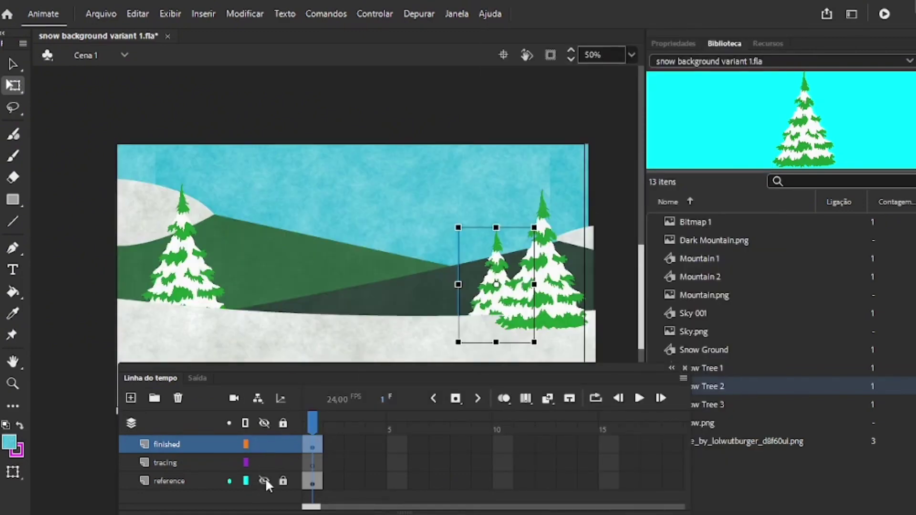